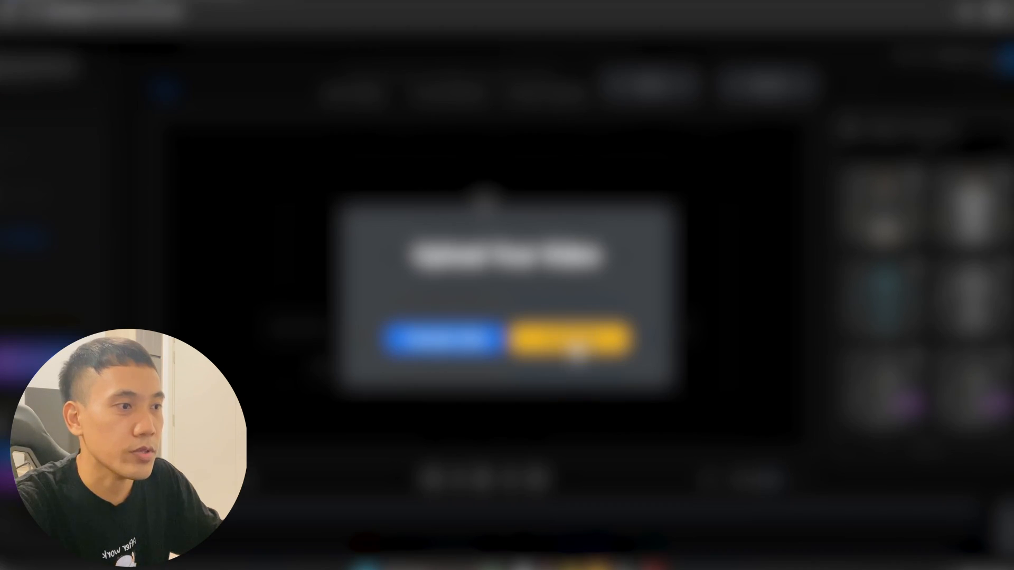
Upload the actor video and generate its full-body and hand motion at 30 FPS in Unreal 5.6 format
{"action": "left_click", "coordinate": [579, 351]}
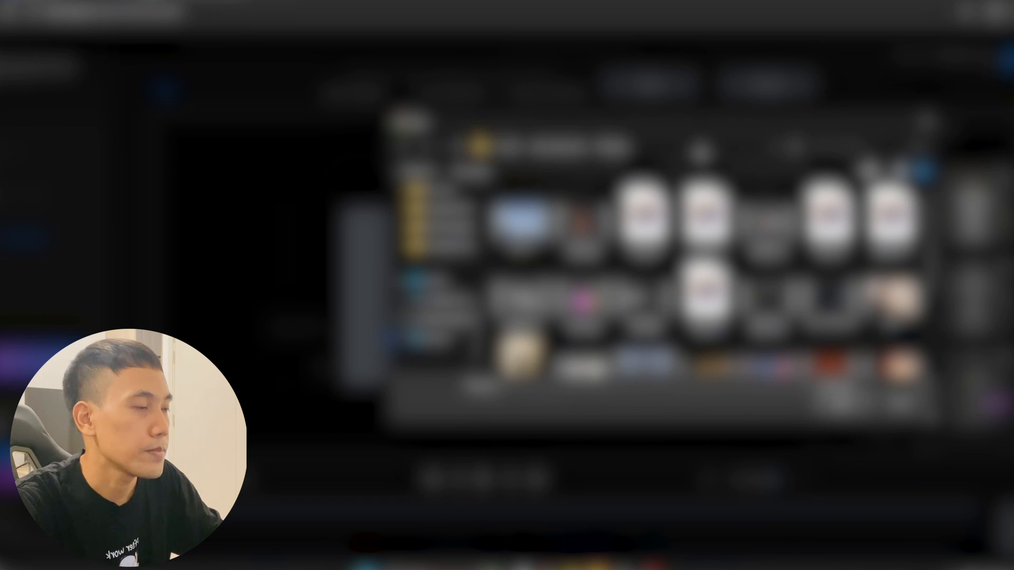
{"action": "left_click", "coordinate": [540, 361]}
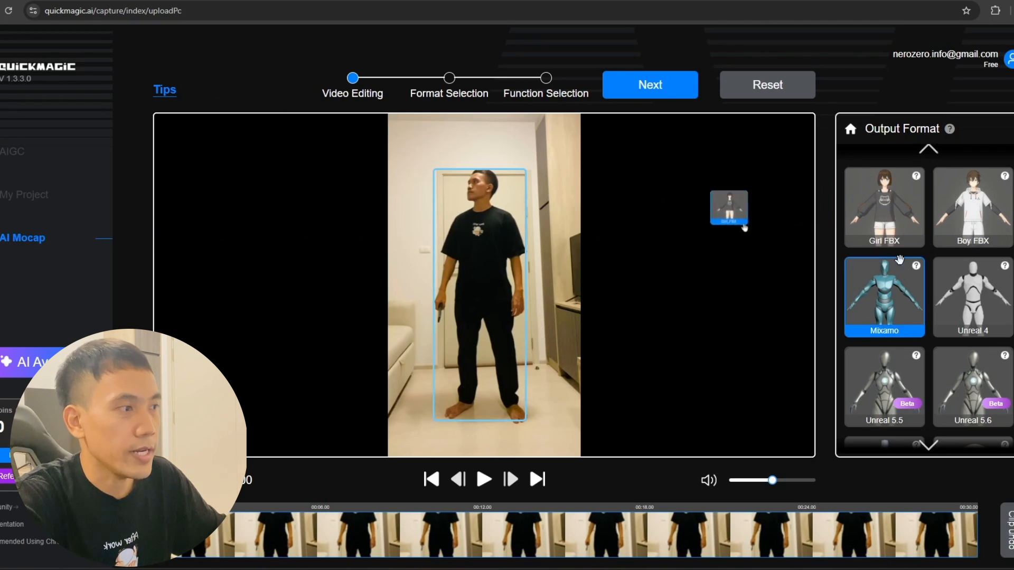
{"action": "scroll", "coordinate": [956, 283], "scroll_direction": "down", "scroll_amount": 1}
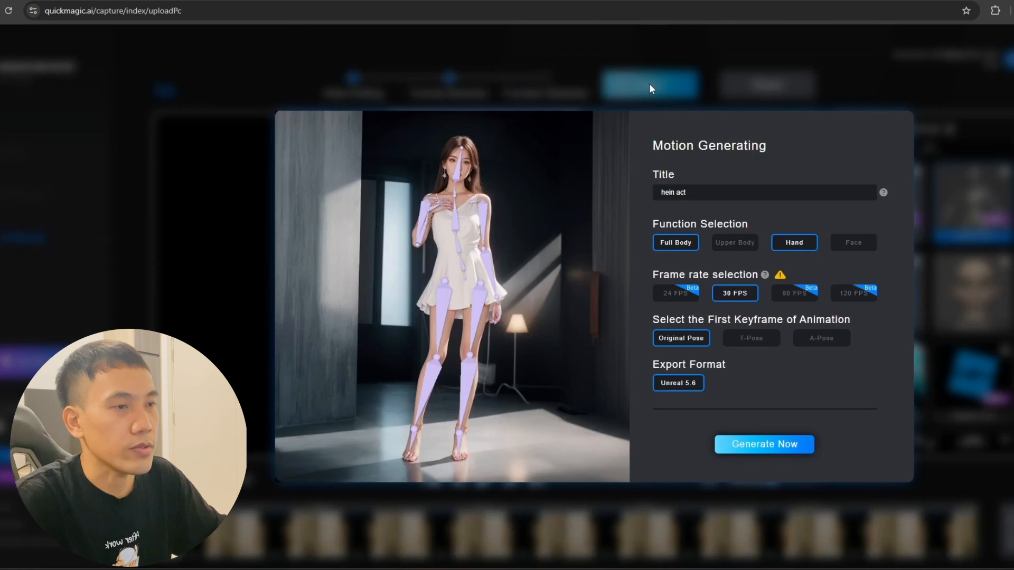
{"action": "left_click", "coordinate": [650, 87]}
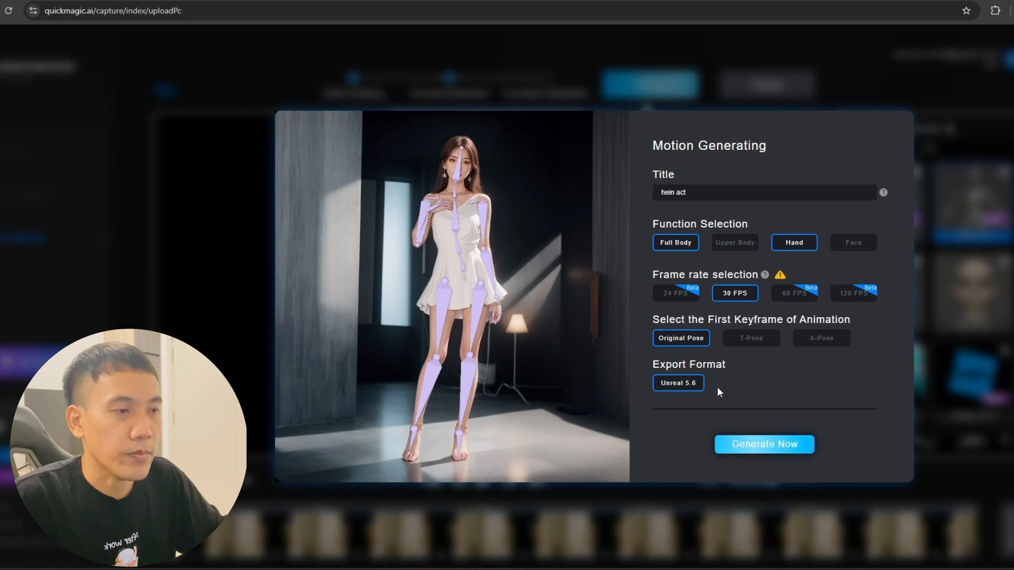
{"action": "left_click", "coordinate": [765, 445]}
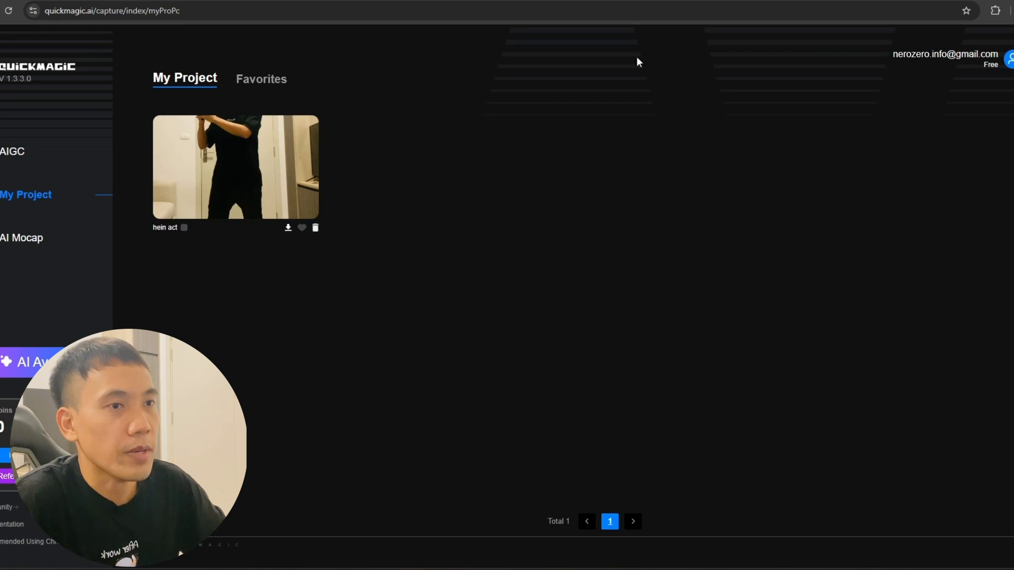
Open the generated hein act project, inspect its motion preview from another angle, and download the result
{"action": "left_click", "coordinate": [245, 162]}
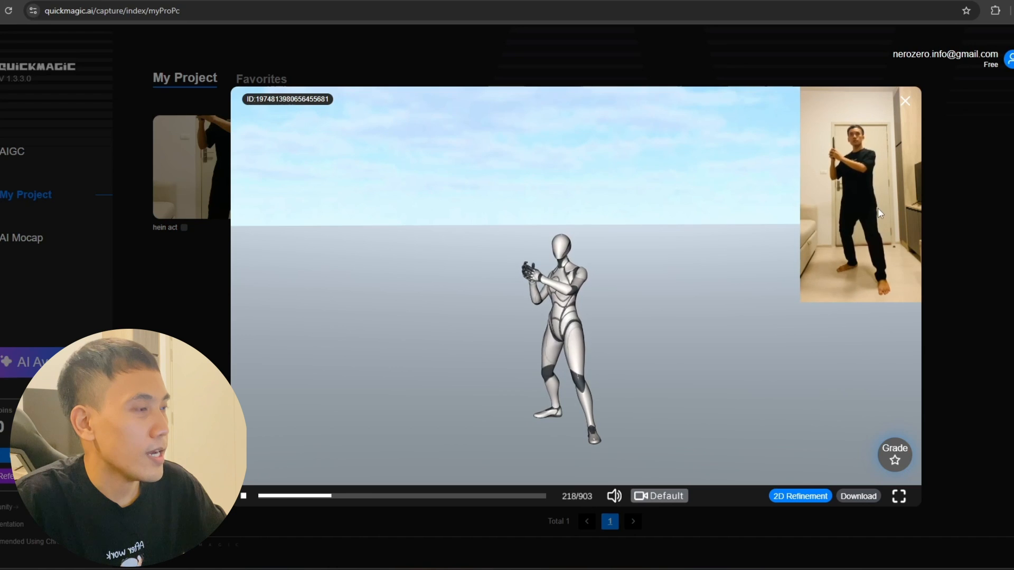
{"action": "mouse_move", "coordinate": [533, 394]}
{"action": "left_mouse_down"}
{"action": "mouse_move", "coordinate": [570, 395]}
{"action": "mouse_move", "coordinate": [543, 396]}
{"action": "left_mouse_up"}
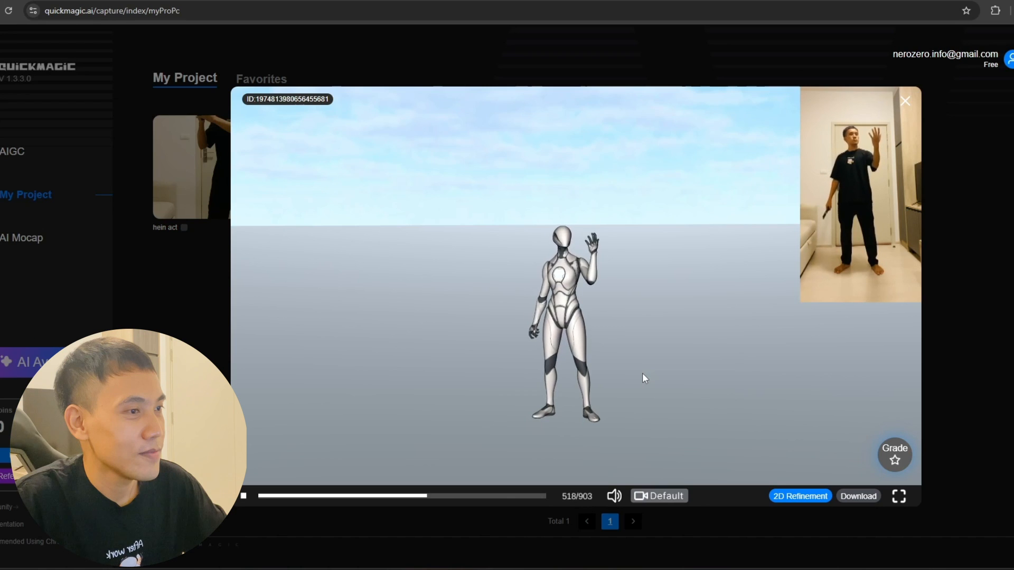
{"action": "mouse_move", "coordinate": [626, 342]}
{"action": "left_mouse_down"}
{"action": "mouse_move", "coordinate": [605, 343]}
{"action": "mouse_move", "coordinate": [657, 337]}
{"action": "mouse_move", "coordinate": [638, 340]}
{"action": "left_mouse_up"}
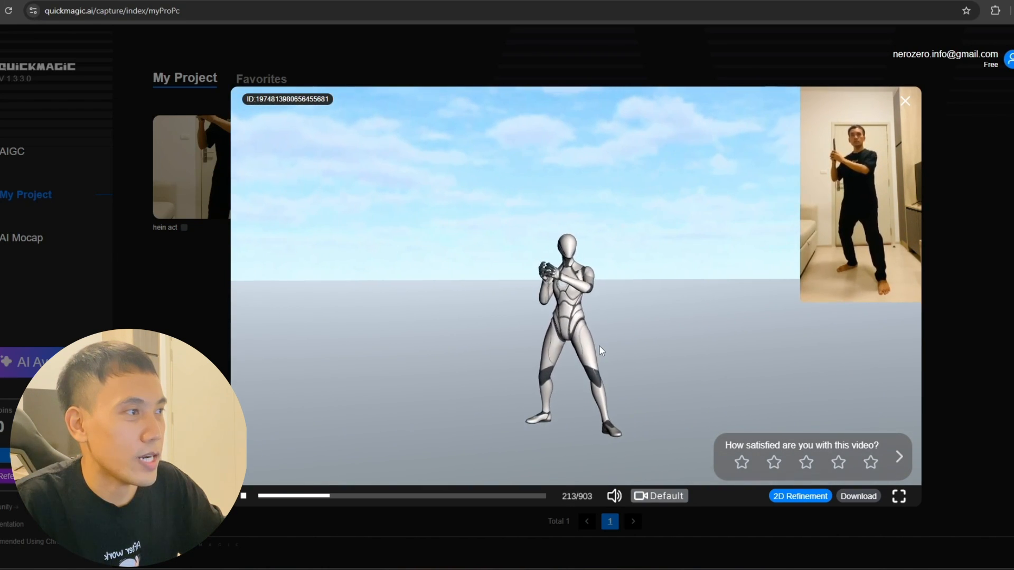
{"action": "left_click", "coordinate": [869, 497]}
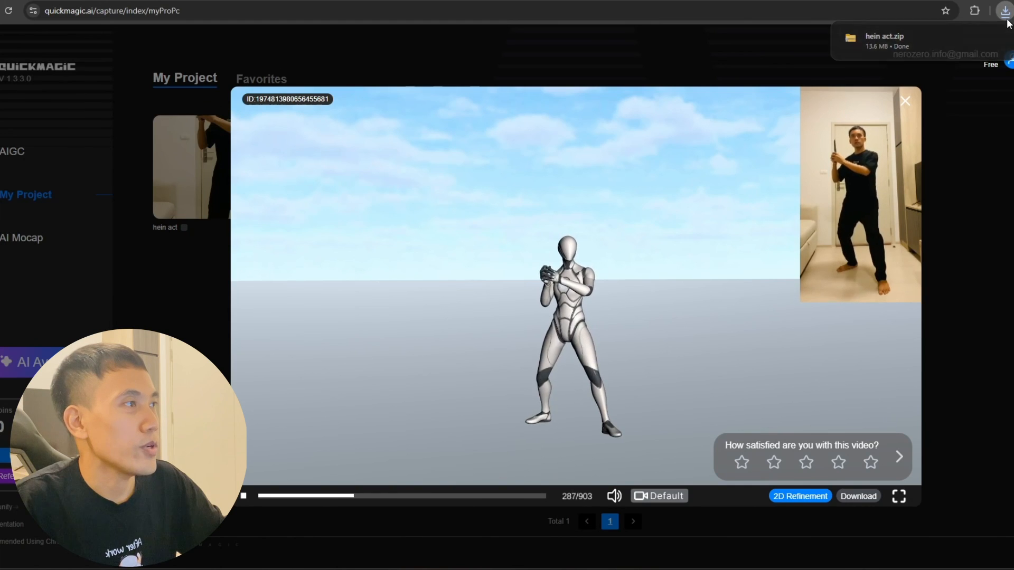
Locate the downloaded hein act.zip in its folder and extract the archive
{"action": "left_click", "coordinate": [1005, 11]}
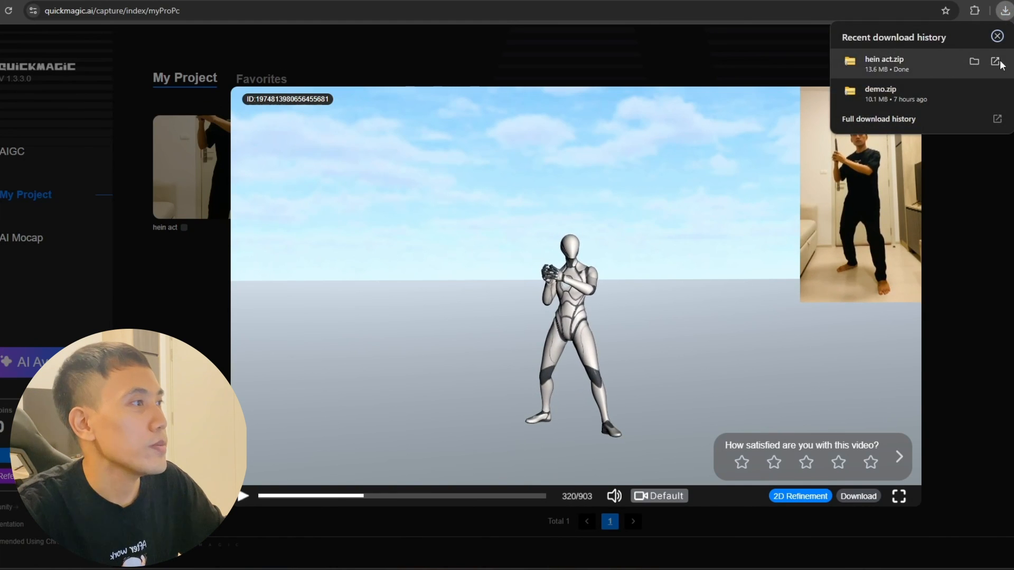
{"action": "left_click", "coordinate": [996, 62]}
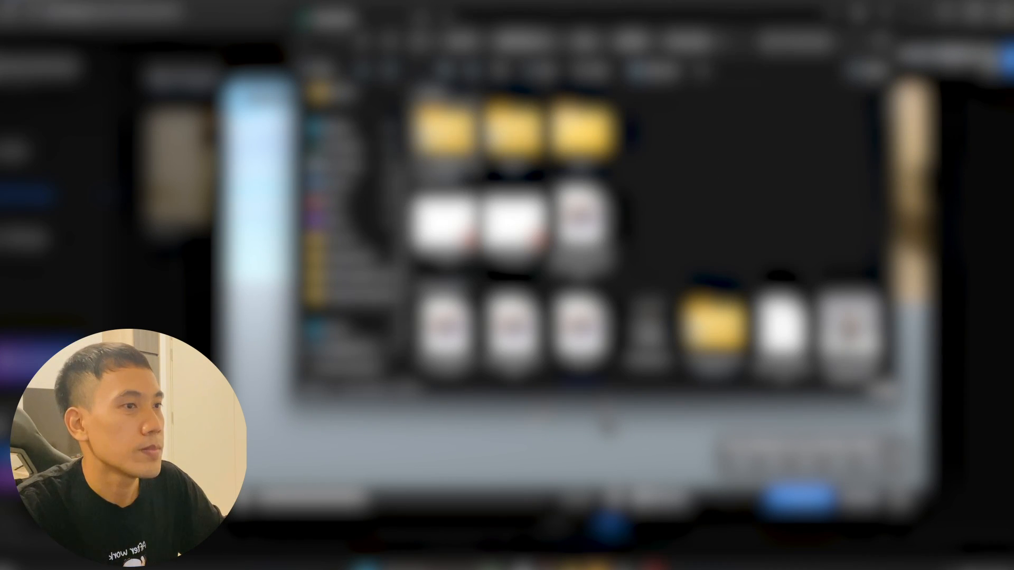
{"action": "right_click", "coordinate": [448, 158]}
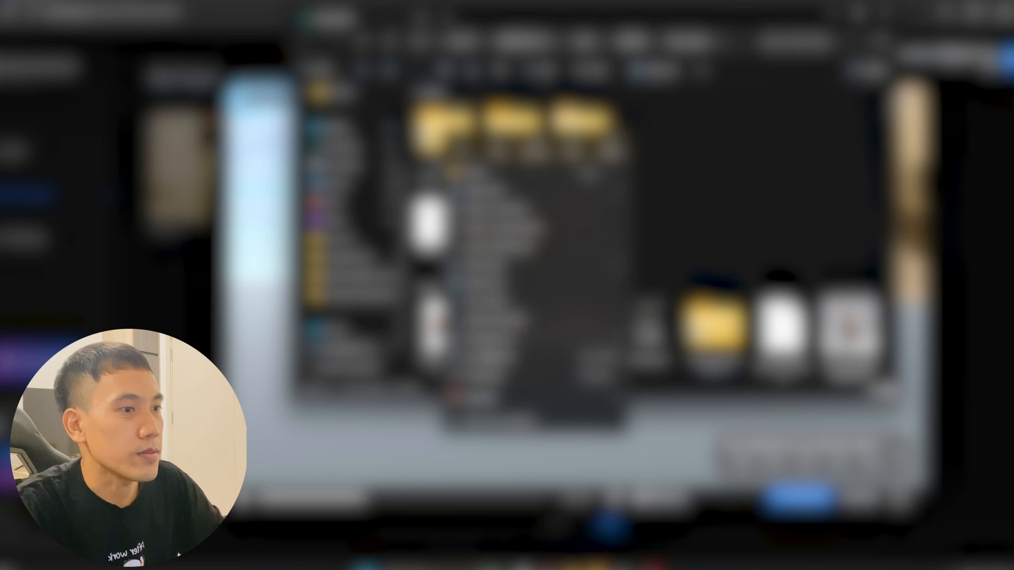
{"action": "mouse_move", "coordinate": [587, 337]}
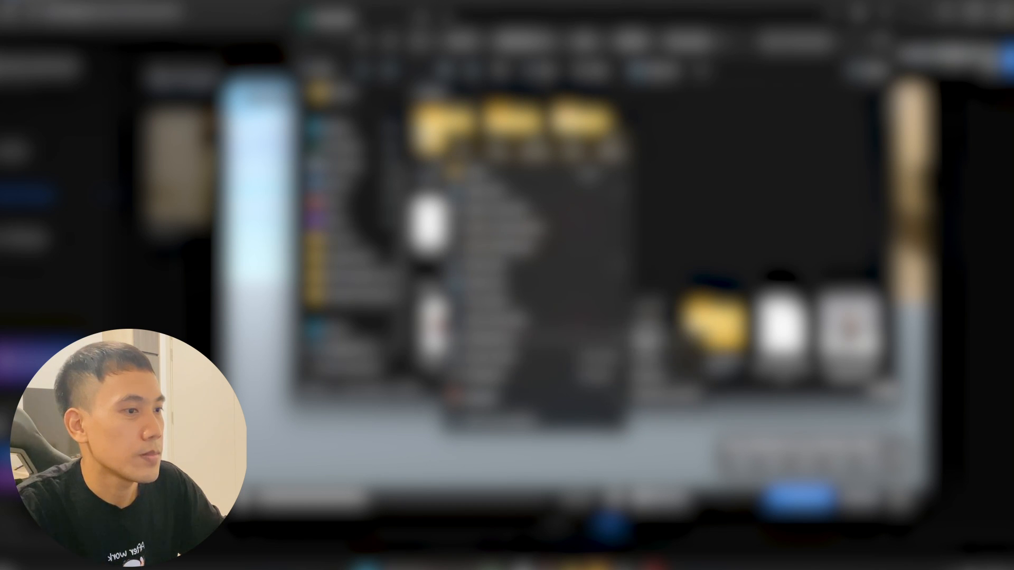
{"action": "mouse_move", "coordinate": [586, 402]}
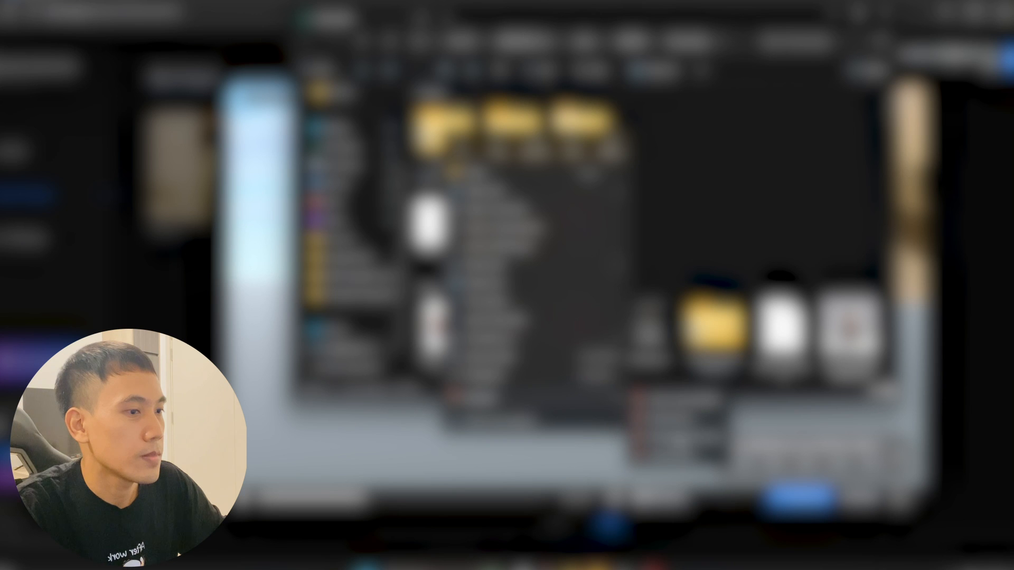
{"action": "left_click", "coordinate": [607, 425]}
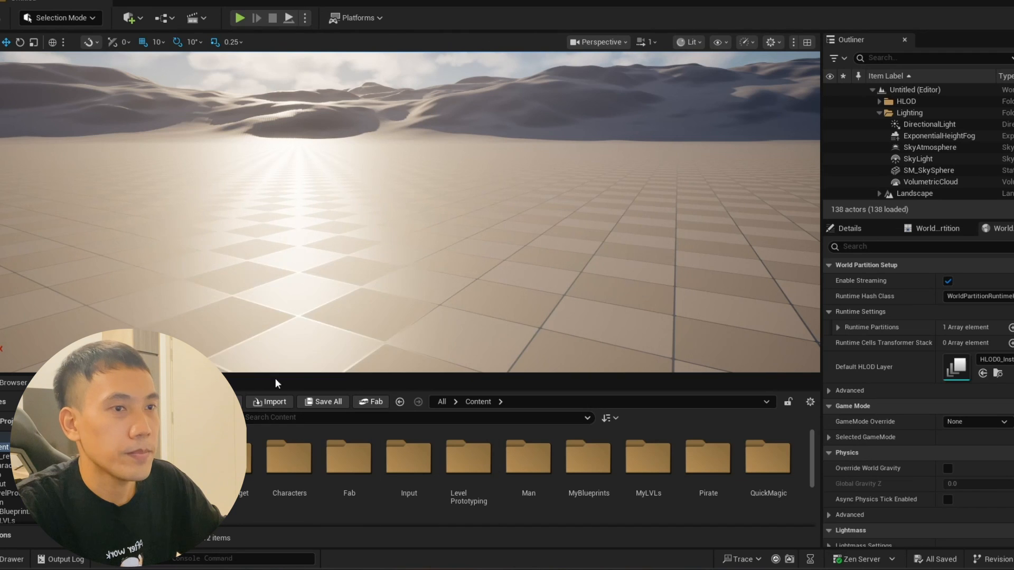
In Unreal Editor, enlarge the Content Browser and open the QuickMagic content folder
{"action": "left_click_drag", "start_coordinate": [446, 376], "coordinate": [475, 300]}
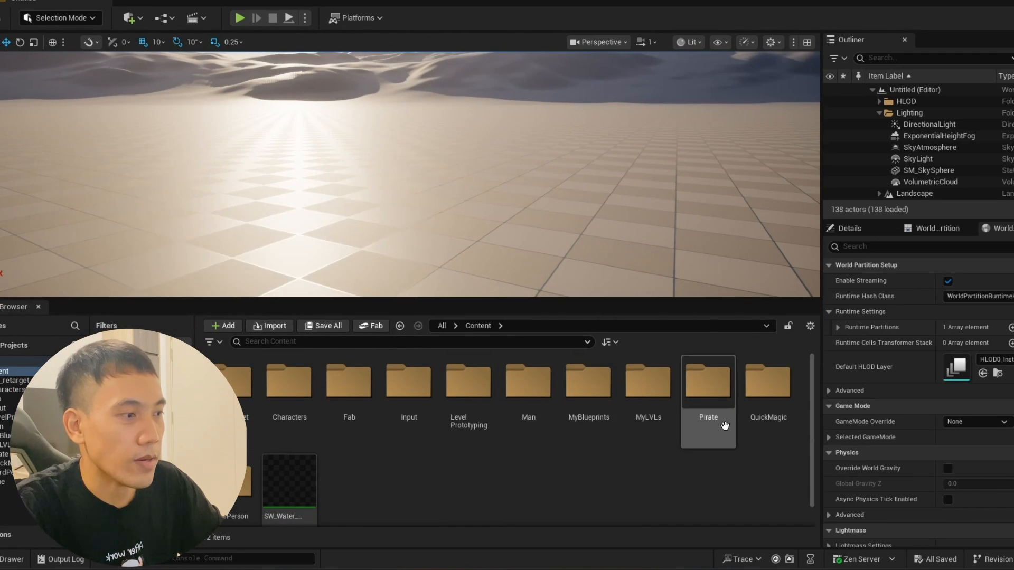
{"action": "double_click", "coordinate": [777, 390]}
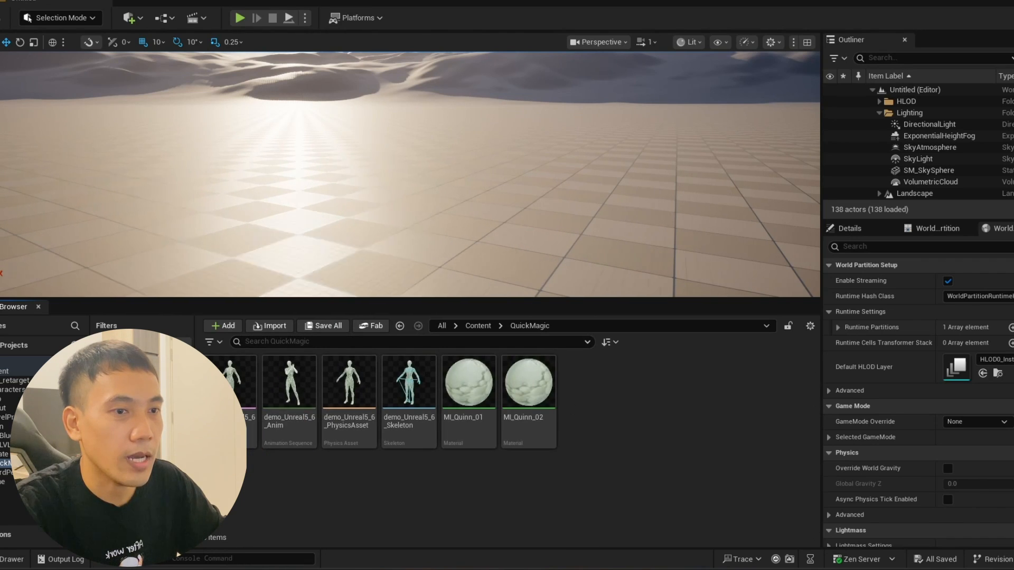
{"action": "left_click", "coordinate": [233, 329]}
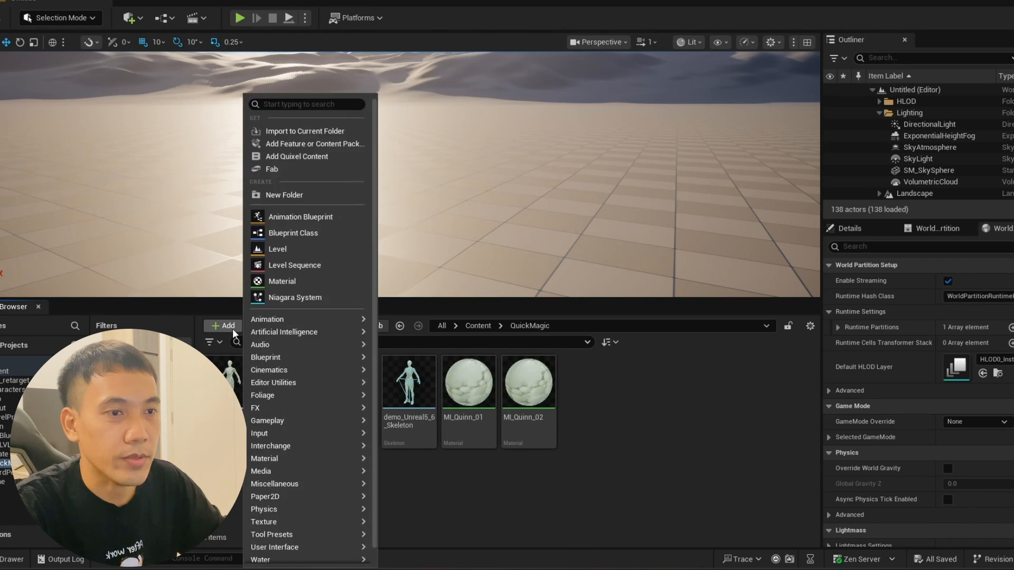
{"action": "left_click", "coordinate": [609, 460]}
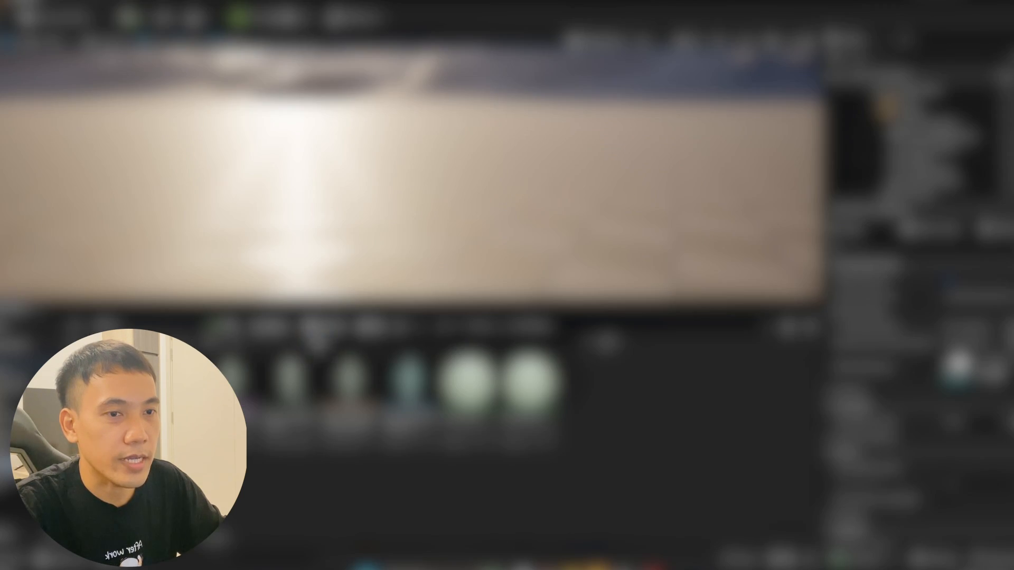
Choose hein act_Unreal5.6.fbx from the extracted hein act folder in Downloads as the file to import
{"action": "left_click", "coordinate": [278, 326]}
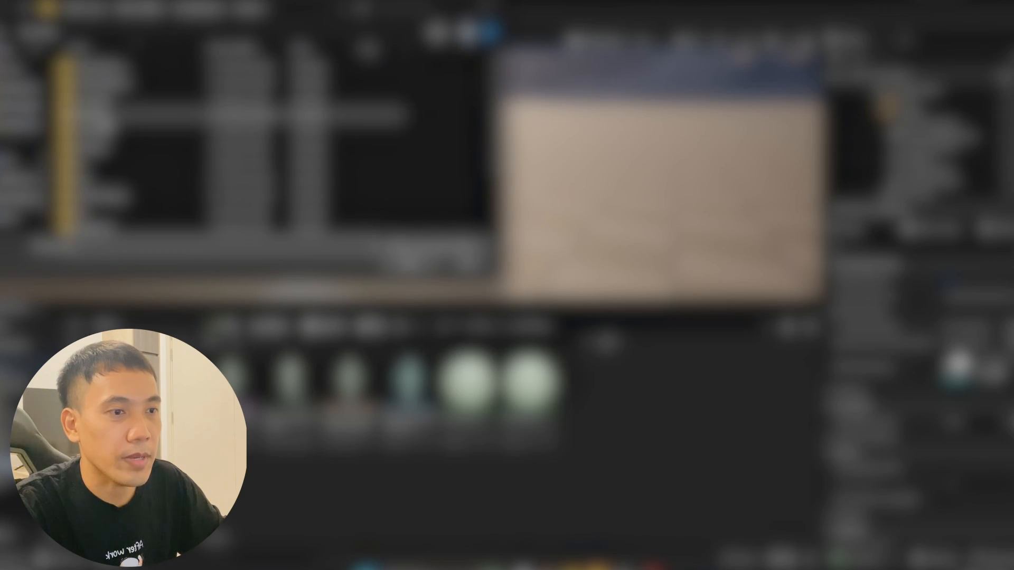
{"action": "scroll", "coordinate": [26, 126], "scroll_direction": "down", "scroll_amount": 2}
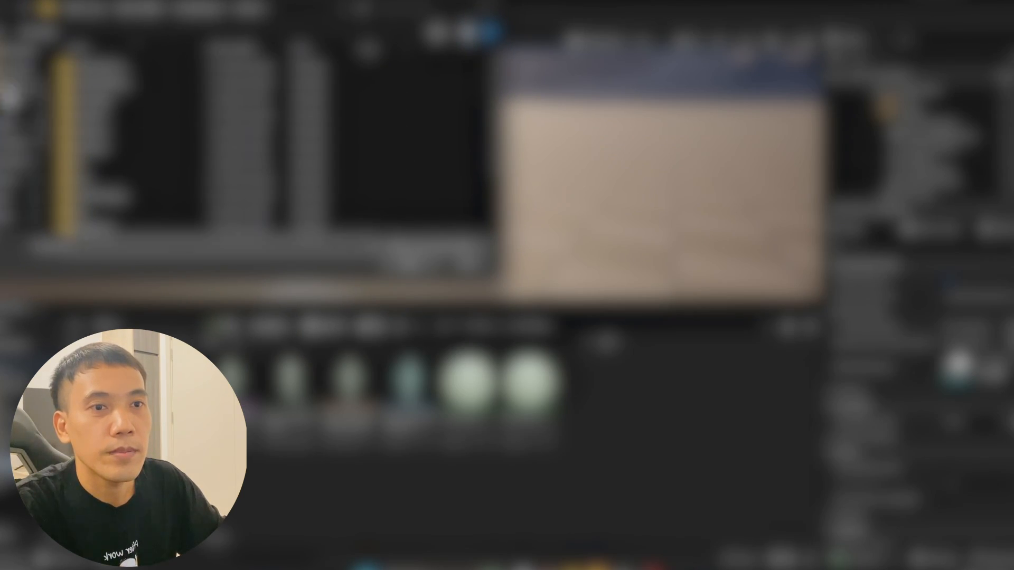
{"action": "left_click", "coordinate": [15, 141]}
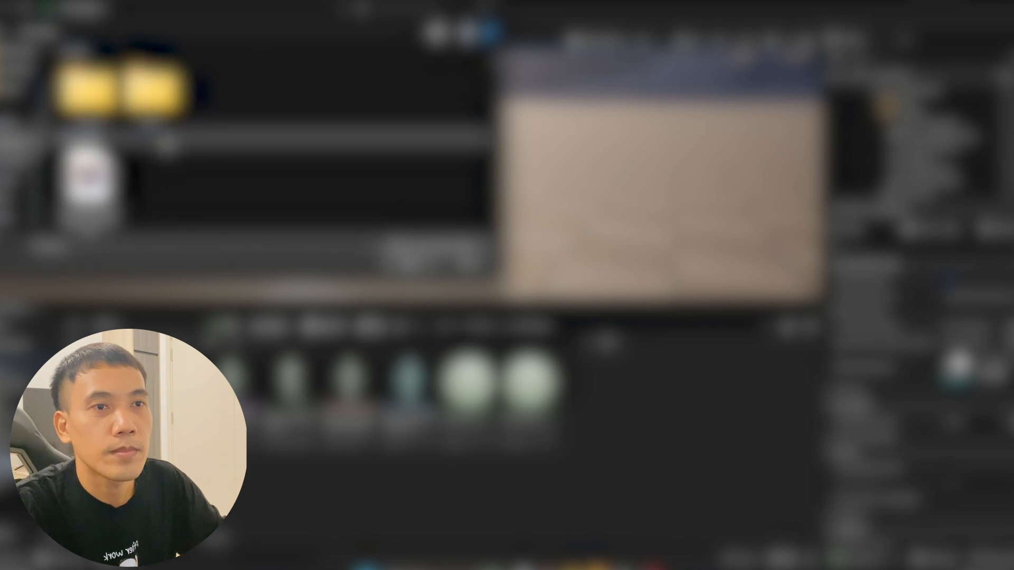
{"action": "double_click", "coordinate": [96, 108]}
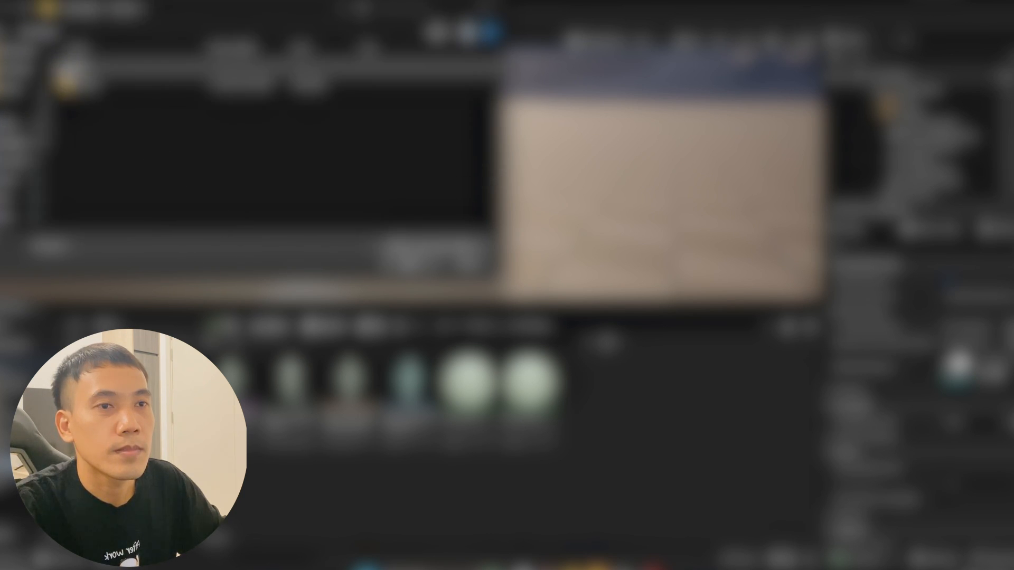
{"action": "double_click", "coordinate": [71, 80]}
{"action": "double_click", "coordinate": [105, 85]}
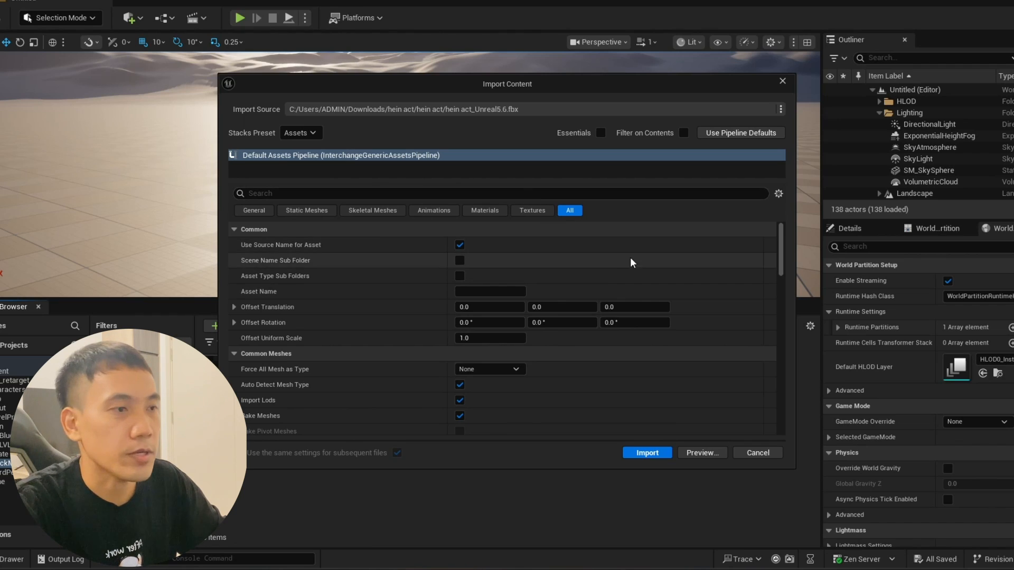
Review the animation and skeletal mesh options, and import the file with Import Animations on and demo_Unreal5_6_Skeleton as the skeleton
{"action": "left_click", "coordinate": [449, 211]}
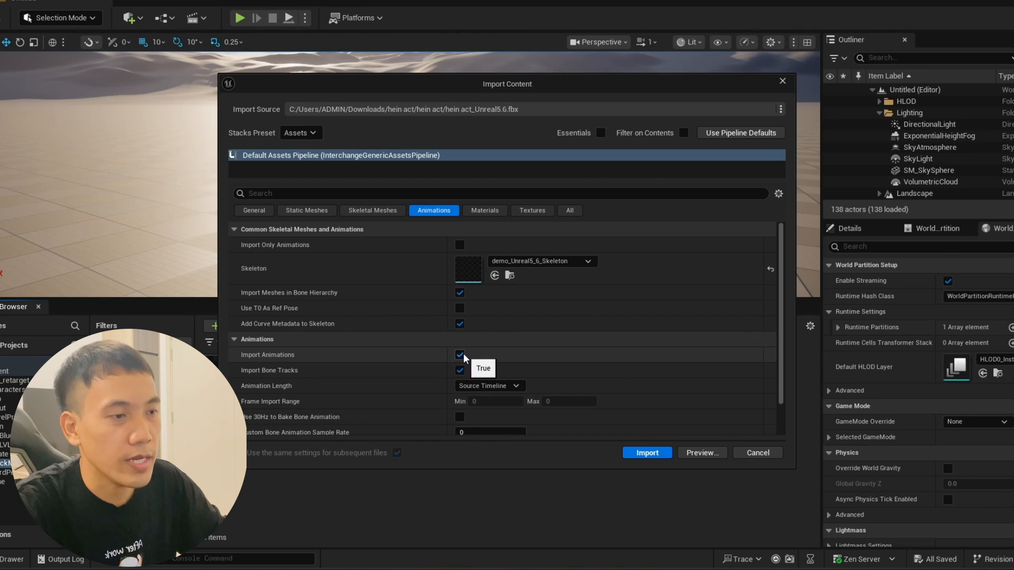
{"action": "left_click", "coordinate": [380, 210]}
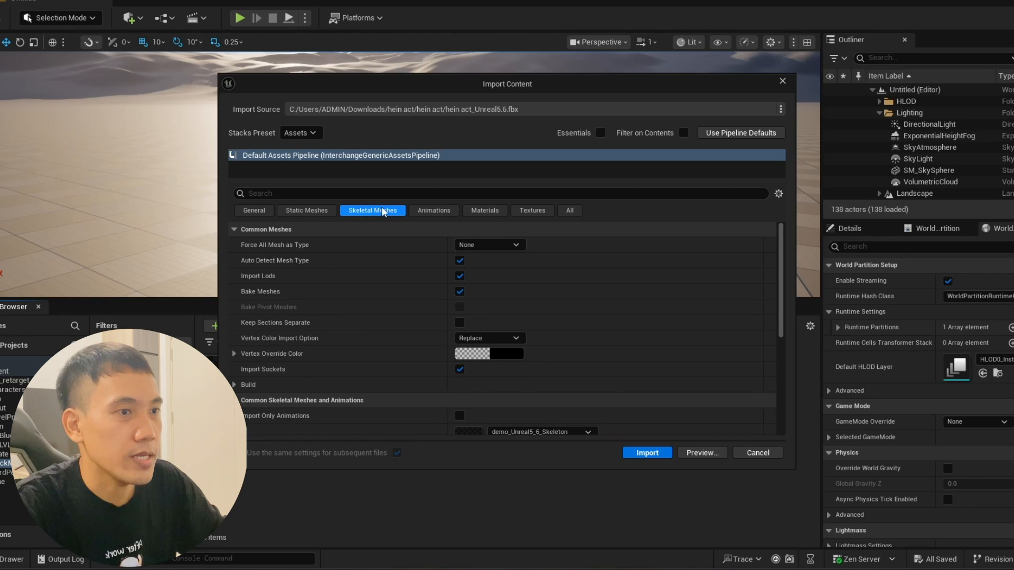
{"action": "left_click", "coordinate": [449, 210]}
{"action": "left_click", "coordinate": [644, 454]}
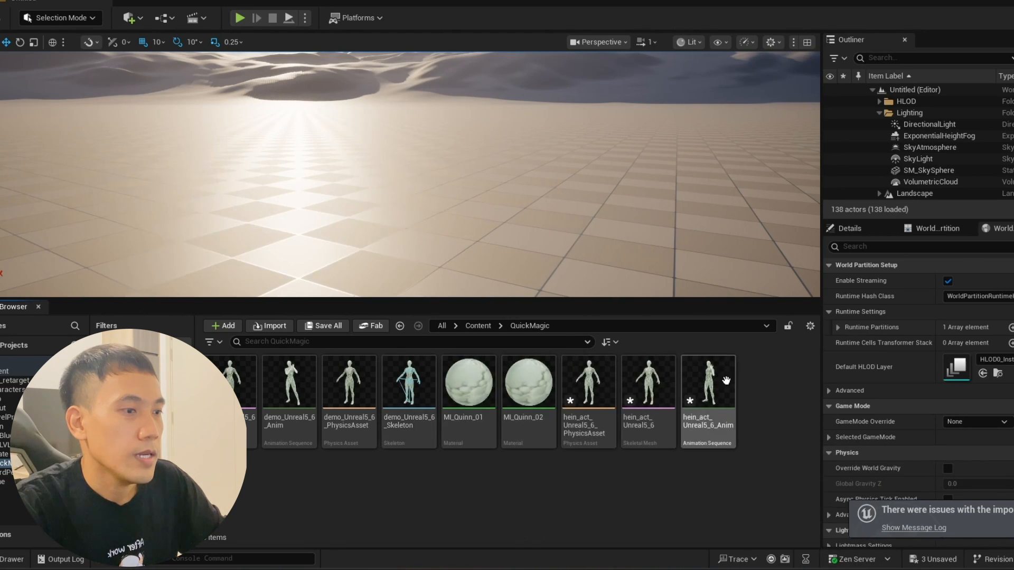
Open the hein_act_Unreal5_6_Anim sequence in a maximized editor and examine its playback from several angles
{"action": "double_click", "coordinate": [693, 390]}
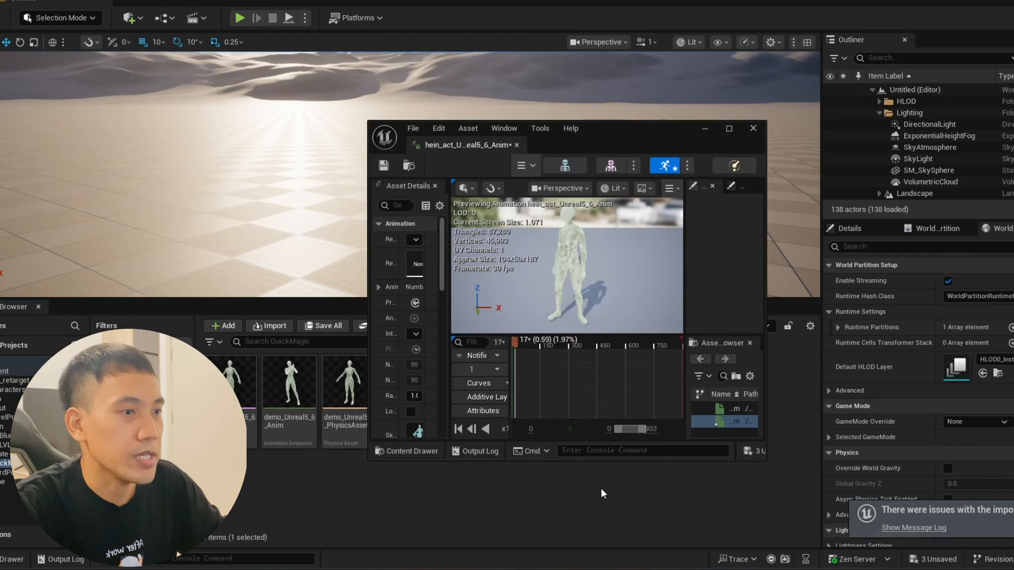
{"action": "left_click", "coordinate": [728, 128]}
{"action": "scroll", "coordinate": [567, 208], "scroll_direction": "down", "scroll_amount": 4}
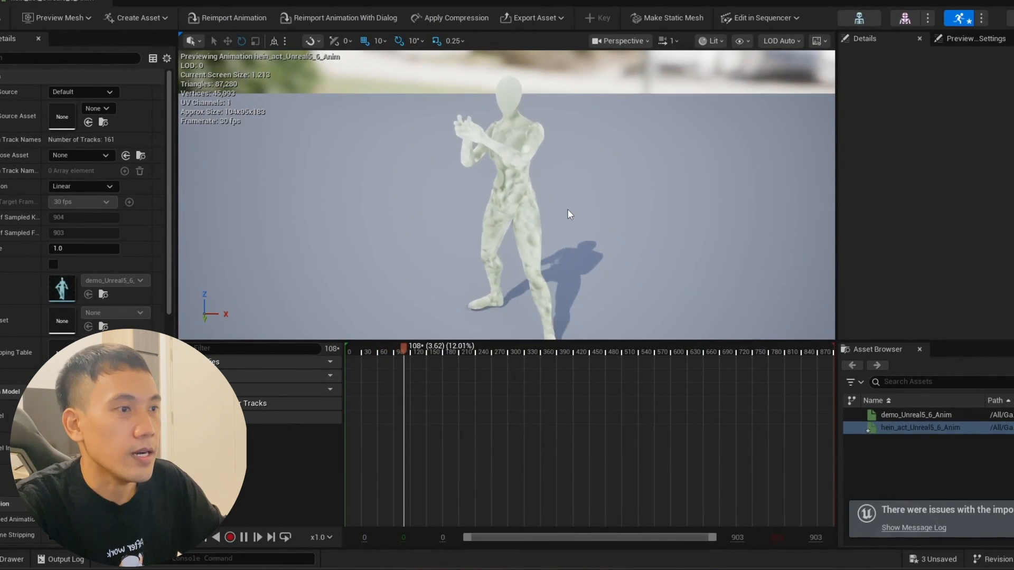
{"action": "right_click_drag", "start_coordinate": [562, 222], "coordinate": [519, 222]}
{"action": "right_click_drag", "start_coordinate": [376, 246], "coordinate": [455, 246]}
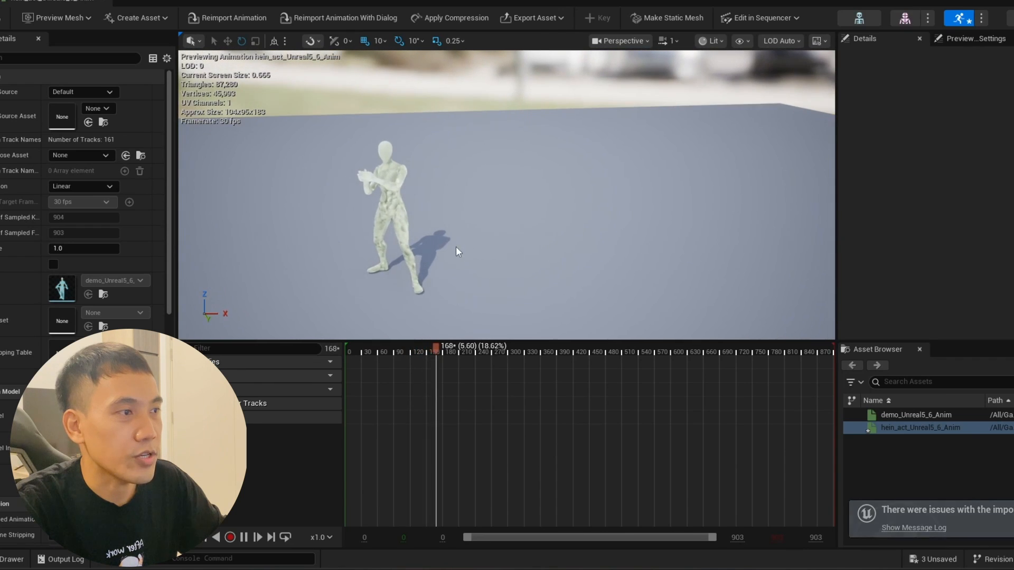
{"action": "scroll", "coordinate": [381, 256], "scroll_direction": "up", "scroll_amount": 2}
{"action": "mouse_move", "coordinate": [388, 250]}
{"action": "right_mouse_down"}
{"action": "mouse_move", "coordinate": [430, 250]}
{"action": "mouse_move", "coordinate": [388, 250]}
{"action": "right_mouse_up"}
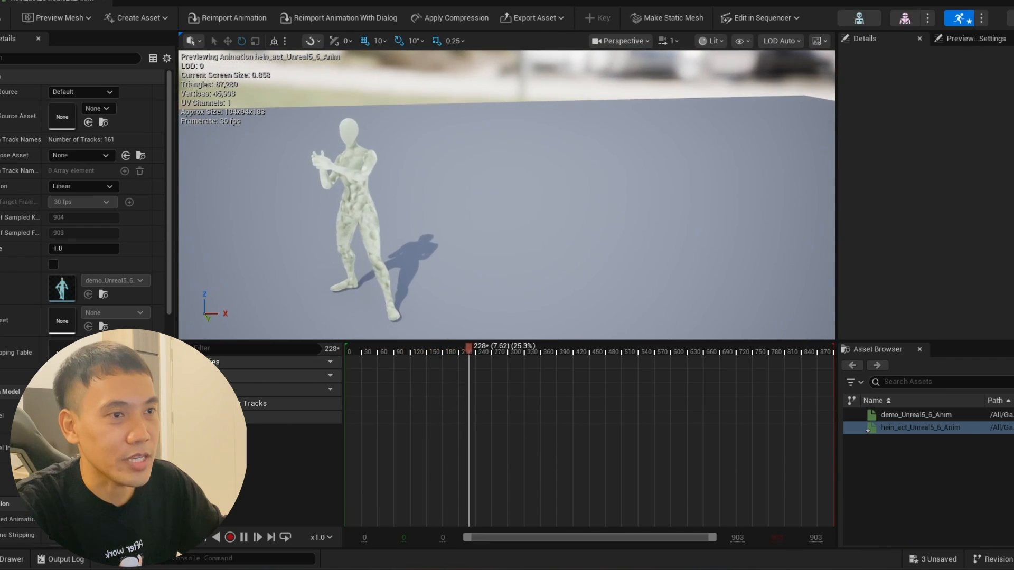
{"action": "middle_click_drag", "start_coordinate": [388, 251], "coordinate": [445, 236]}
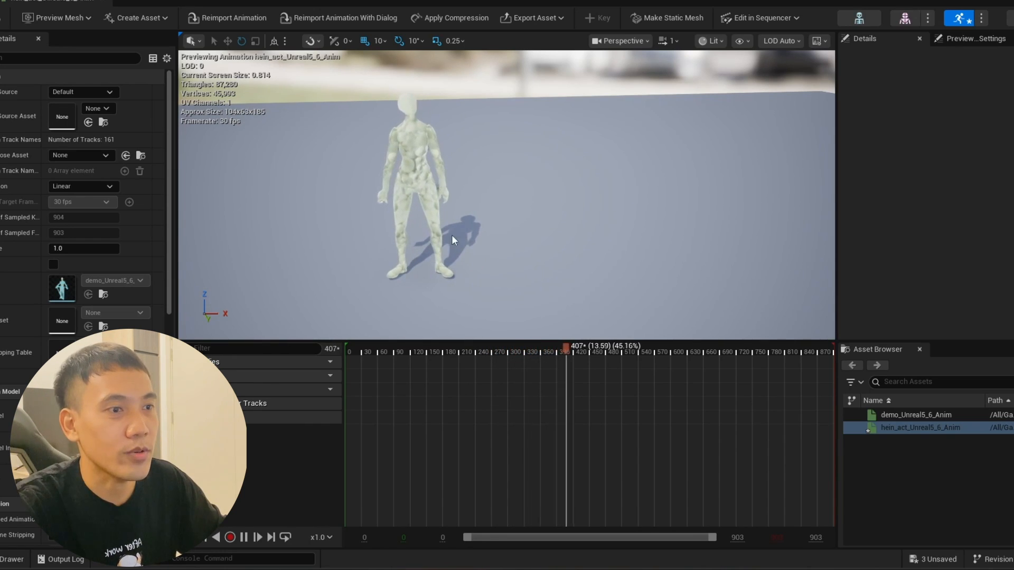
{"action": "right_click_drag", "start_coordinate": [487, 265], "coordinate": [449, 265]}
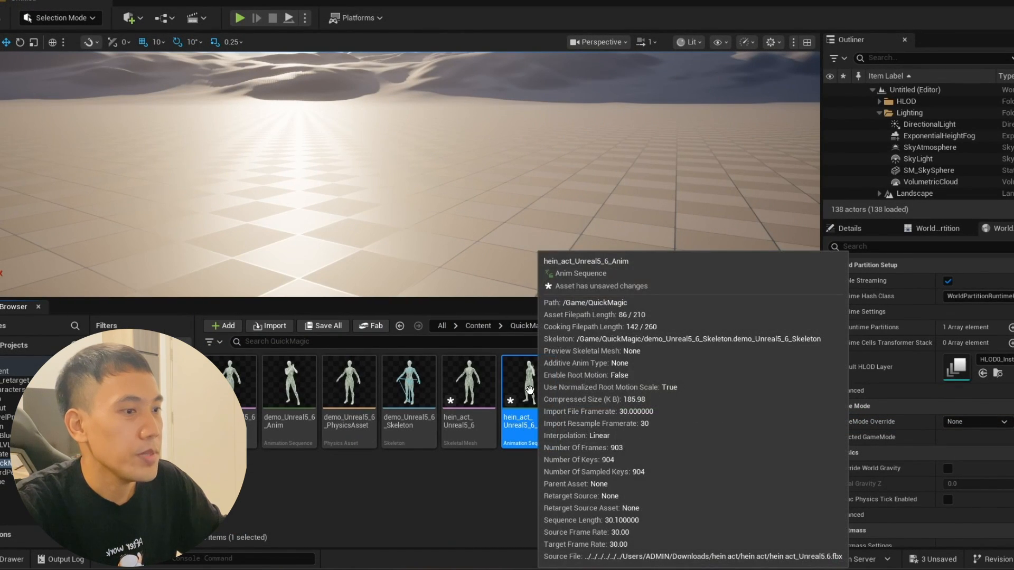
Start retargeting hein_act_Unreal5_6_Anim and set SK_Pirate_Full_01 as the target skeletal mesh
{"action": "right_click", "coordinate": [531, 391]}
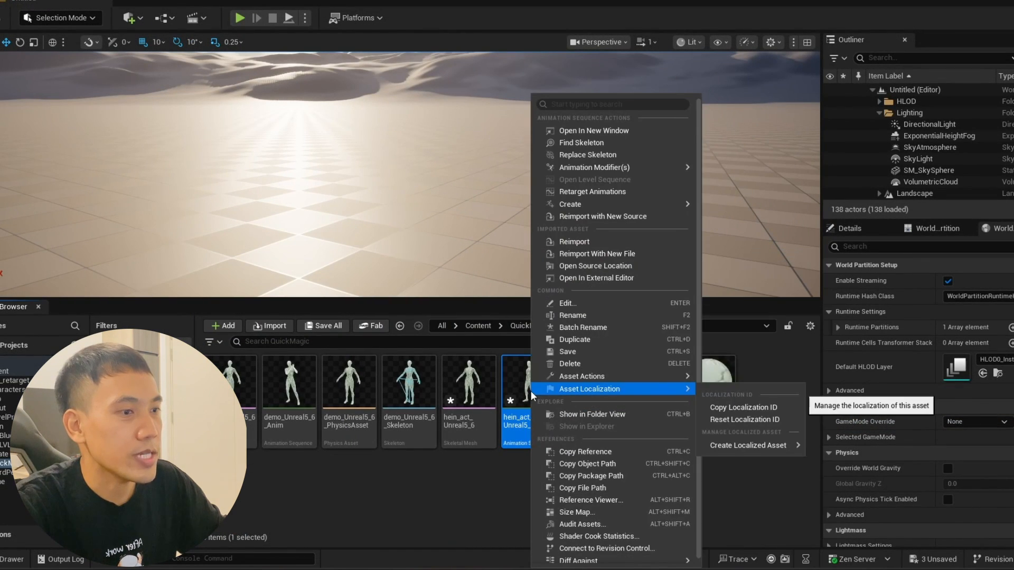
{"action": "mouse_move", "coordinate": [518, 370]}
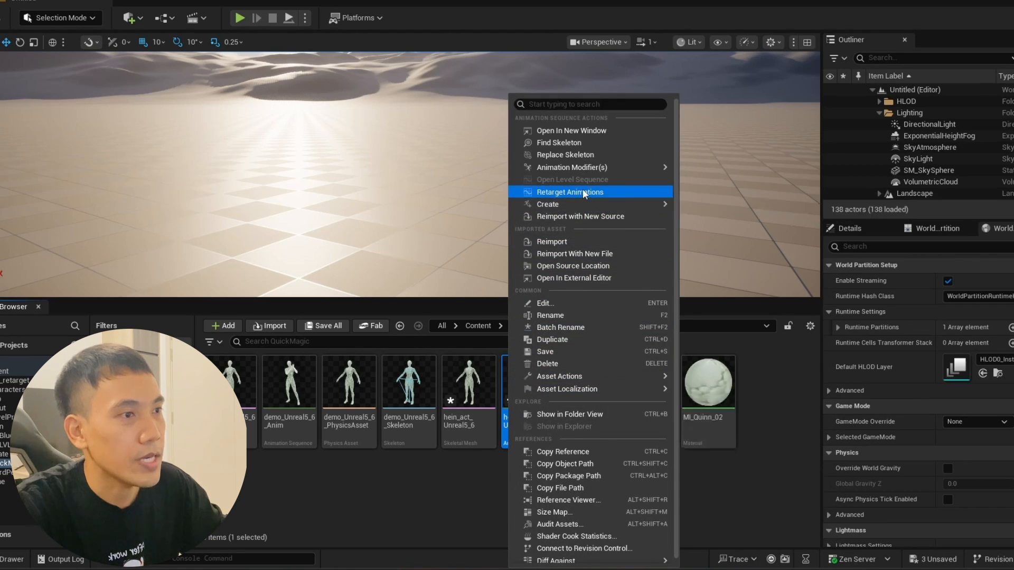
{"action": "left_click", "coordinate": [581, 192]}
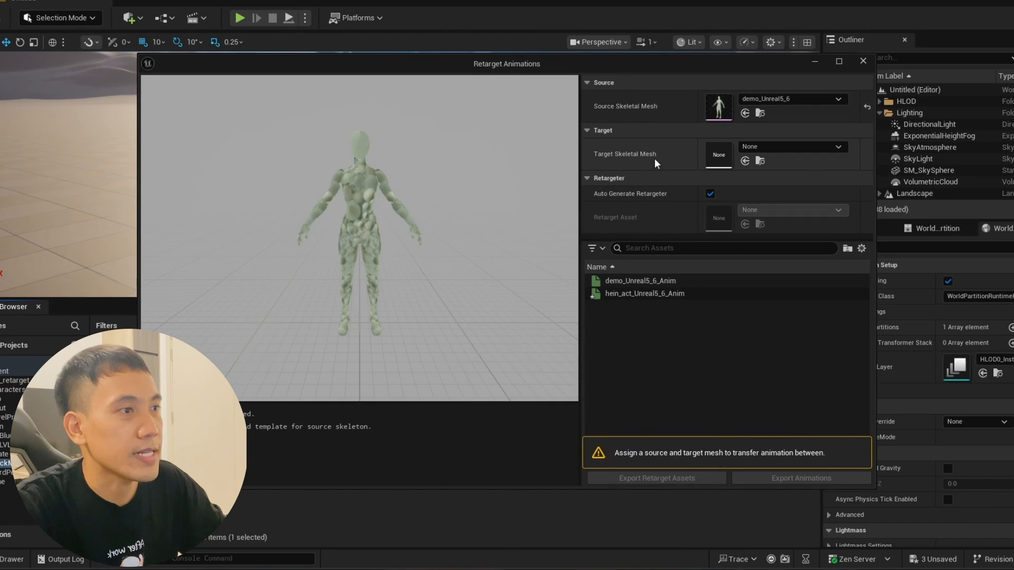
{"action": "left_click", "coordinate": [762, 148]}
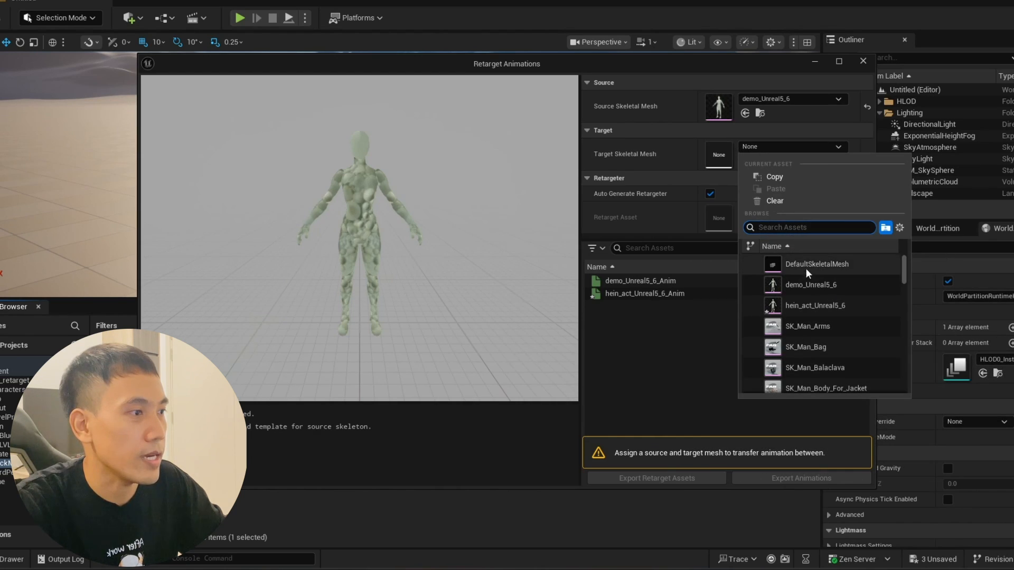
{"action": "scroll", "coordinate": [797, 303], "scroll_direction": "down", "scroll_amount": 1}
{"action": "scroll", "coordinate": [815, 296], "scroll_direction": "down", "scroll_amount": 12}
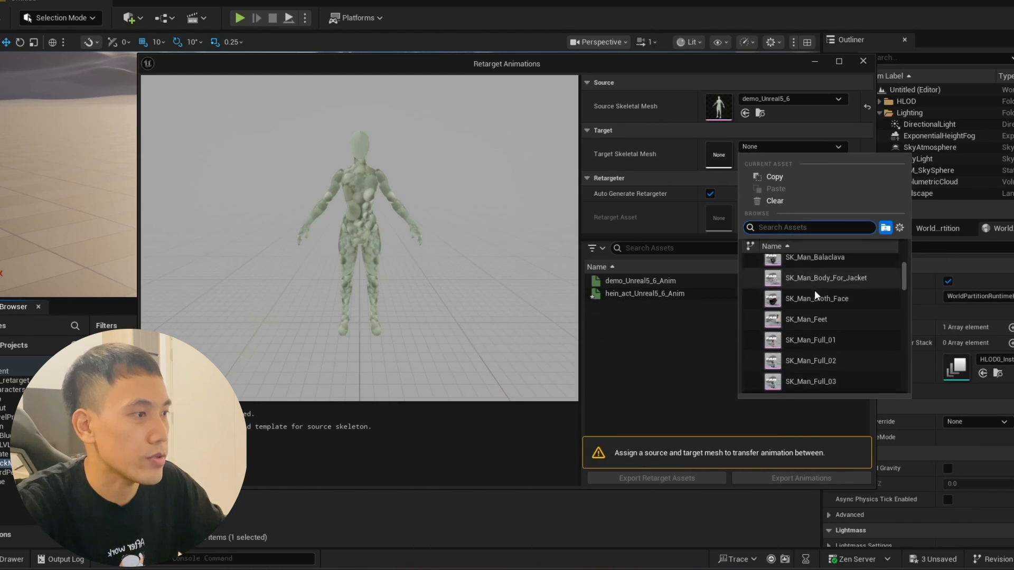
{"action": "scroll", "coordinate": [822, 321], "scroll_direction": "down", "scroll_amount": 10}
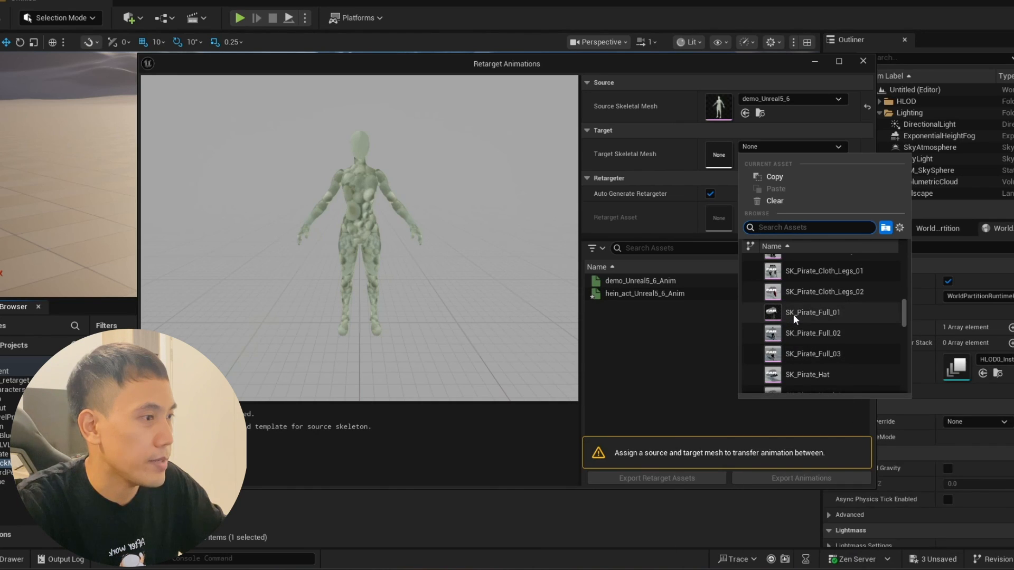
{"action": "left_click", "coordinate": [793, 312]}
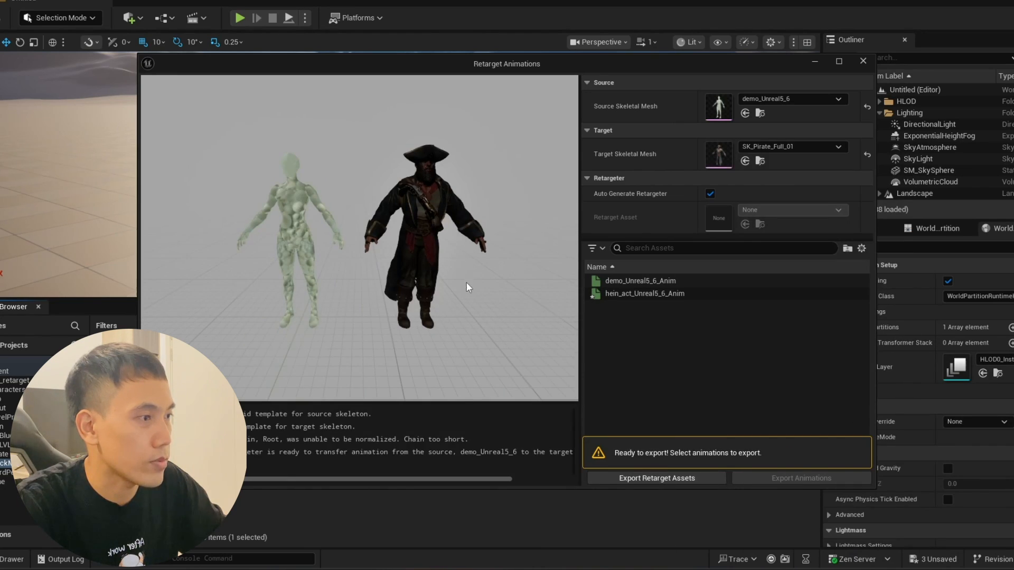
Preview hein_act_Unreal5_6_Anim on the pirate beside the source character, comparing the two motions from several angles
{"action": "scroll", "coordinate": [428, 208], "scroll_direction": "up", "scroll_amount": 3}
{"action": "scroll", "coordinate": [397, 290], "scroll_direction": "down", "scroll_amount": 3}
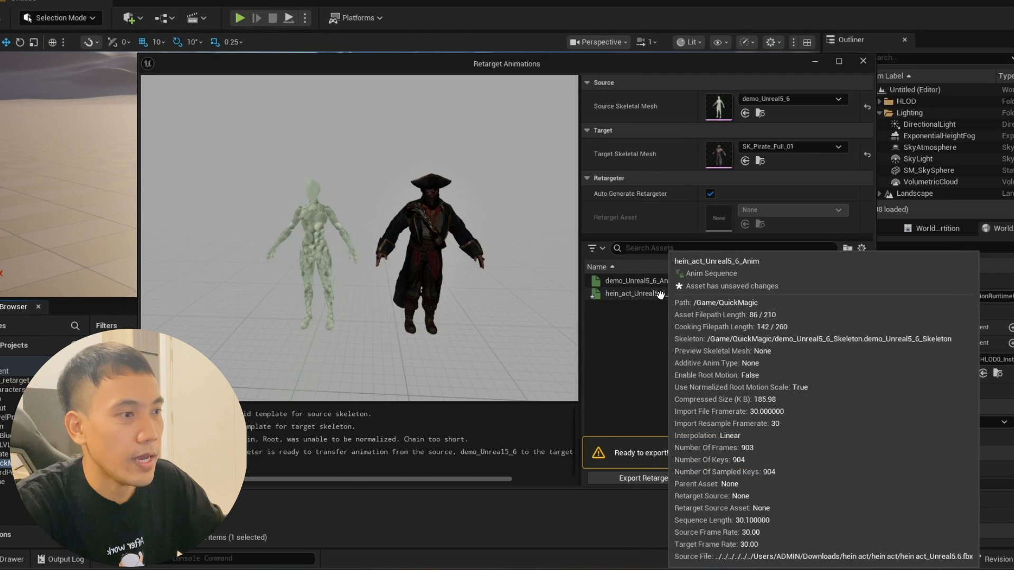
{"action": "left_click", "coordinate": [660, 294]}
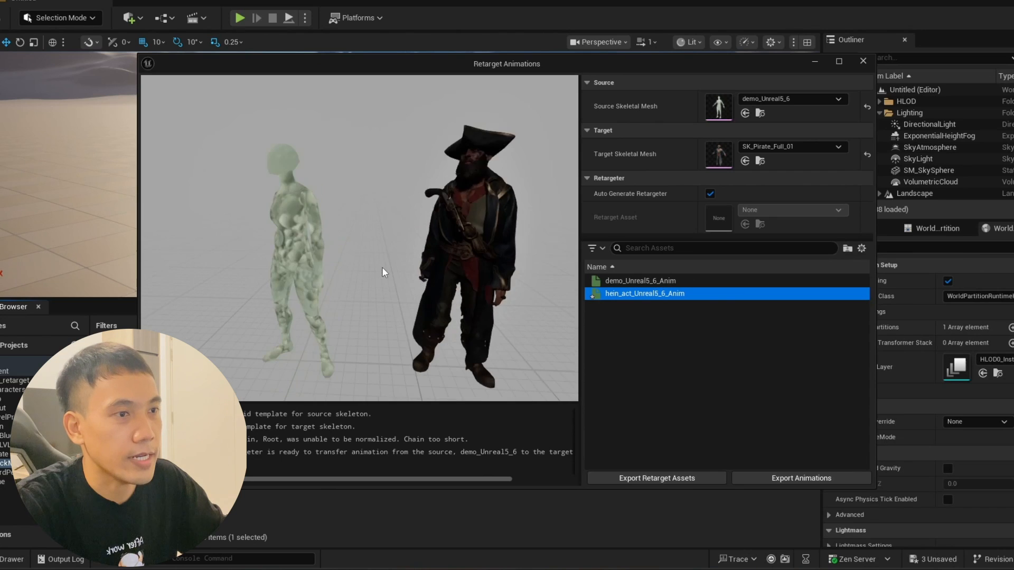
{"action": "left_click_drag", "start_coordinate": [393, 289], "coordinate": [395, 332]}
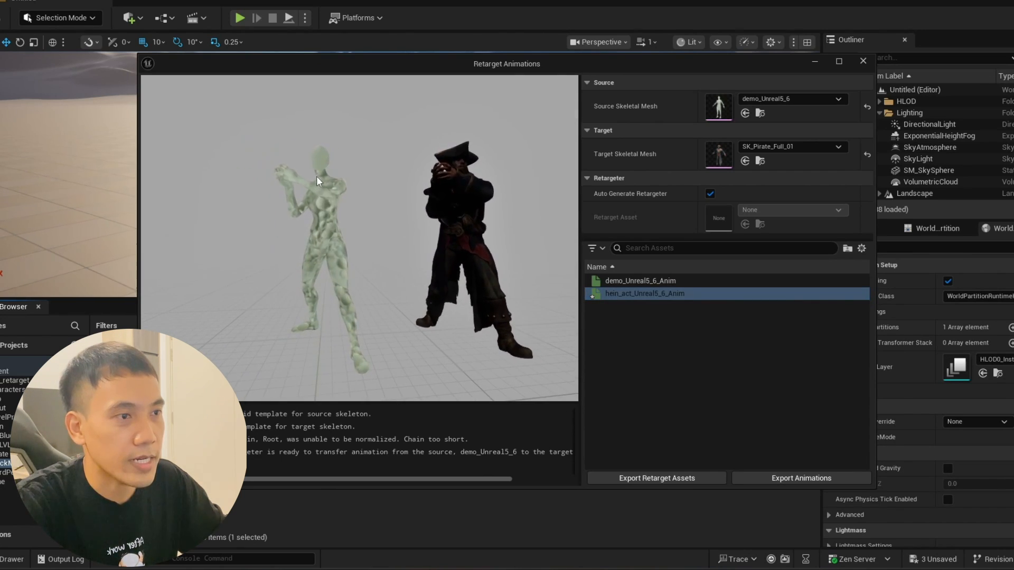
{"action": "scroll", "coordinate": [489, 268], "scroll_direction": "down", "scroll_amount": 3}
{"action": "scroll", "coordinate": [472, 246], "scroll_direction": "up", "scroll_amount": 3}
{"action": "left_click_drag", "start_coordinate": [472, 246], "coordinate": [489, 261]}
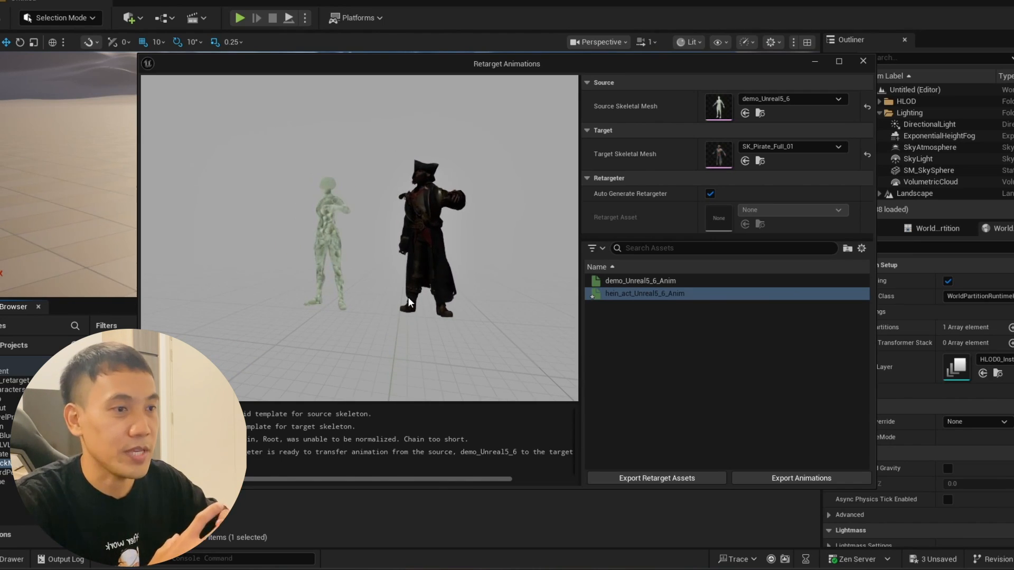
{"action": "scroll", "coordinate": [483, 232], "scroll_direction": "up", "scroll_amount": 4}
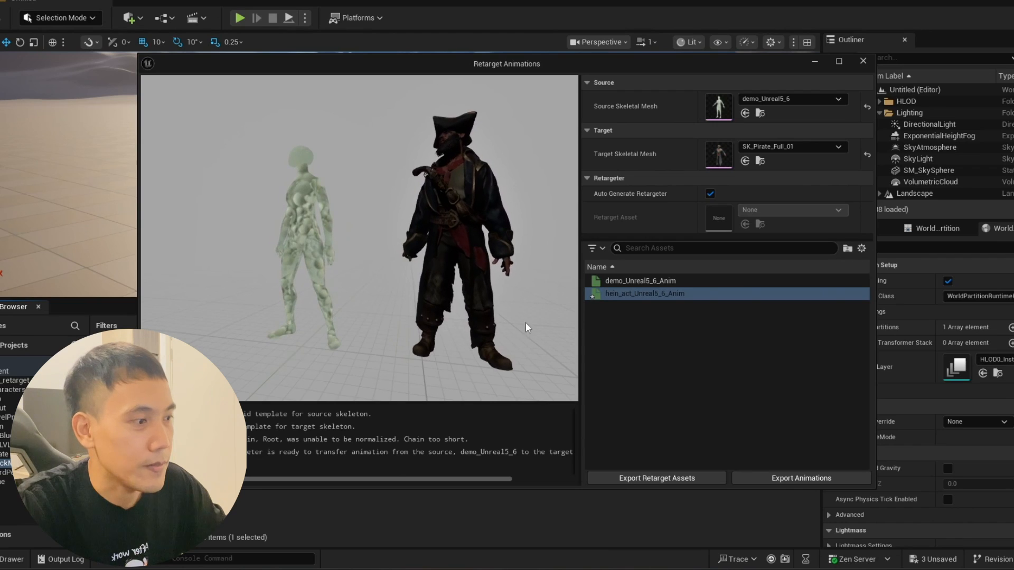
Export the retargeted animation to the Ani_retarget folder with Include Referenced Assets and Retain Additive Flags on
{"action": "left_click", "coordinate": [800, 481]}
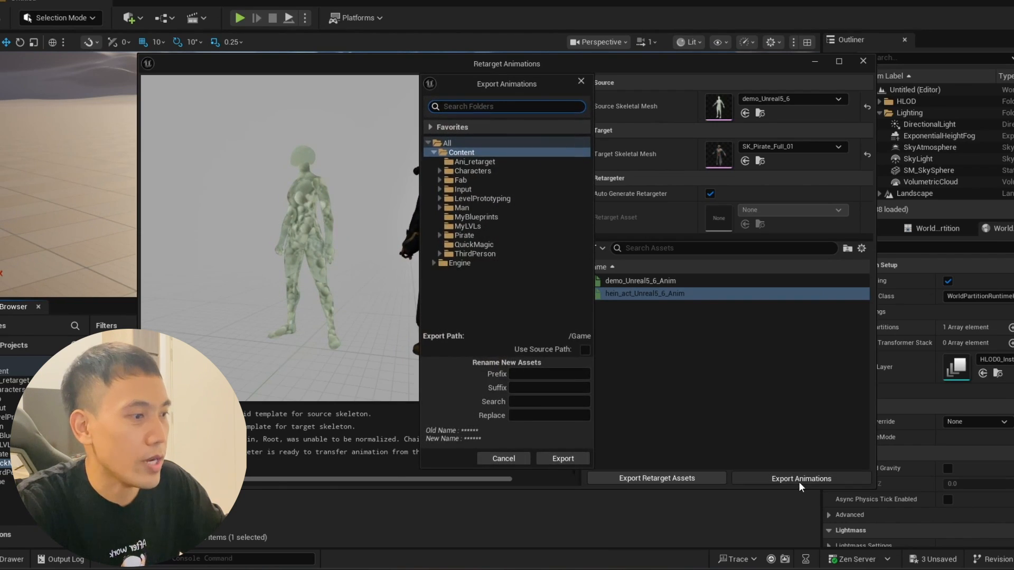
{"action": "left_click", "coordinate": [487, 164]}
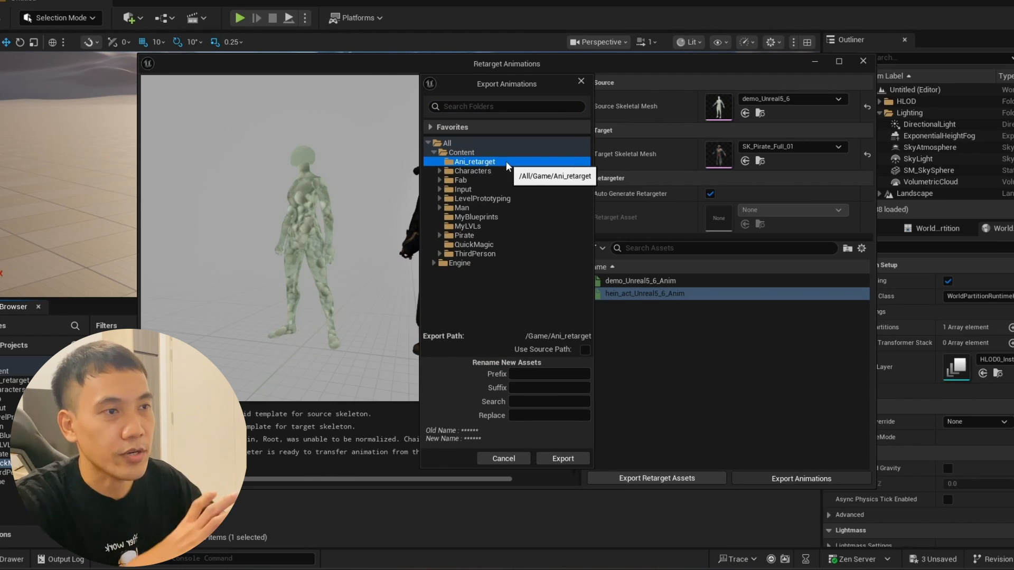
{"action": "left_click", "coordinate": [559, 457]}
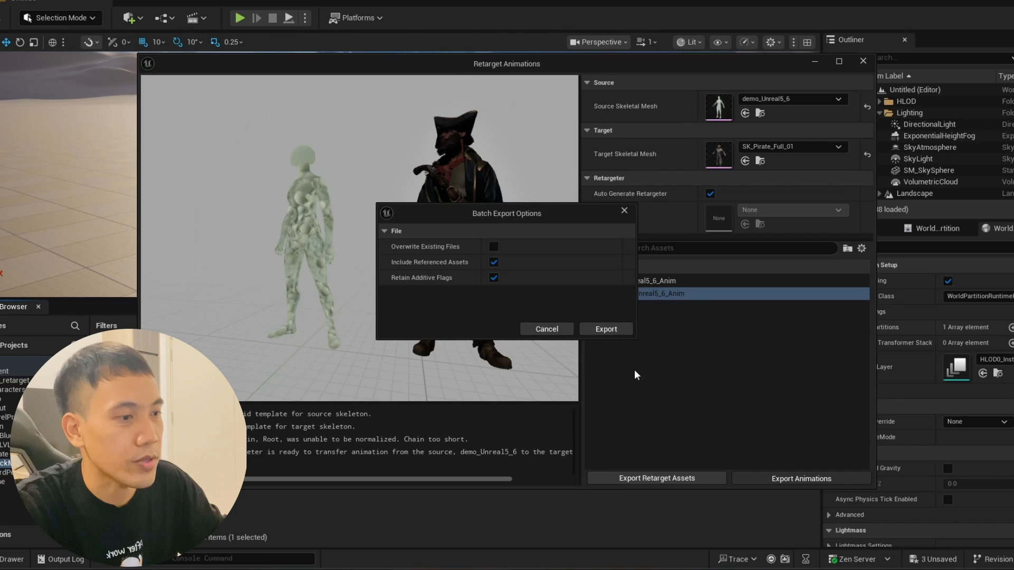
{"action": "left_click", "coordinate": [605, 331]}
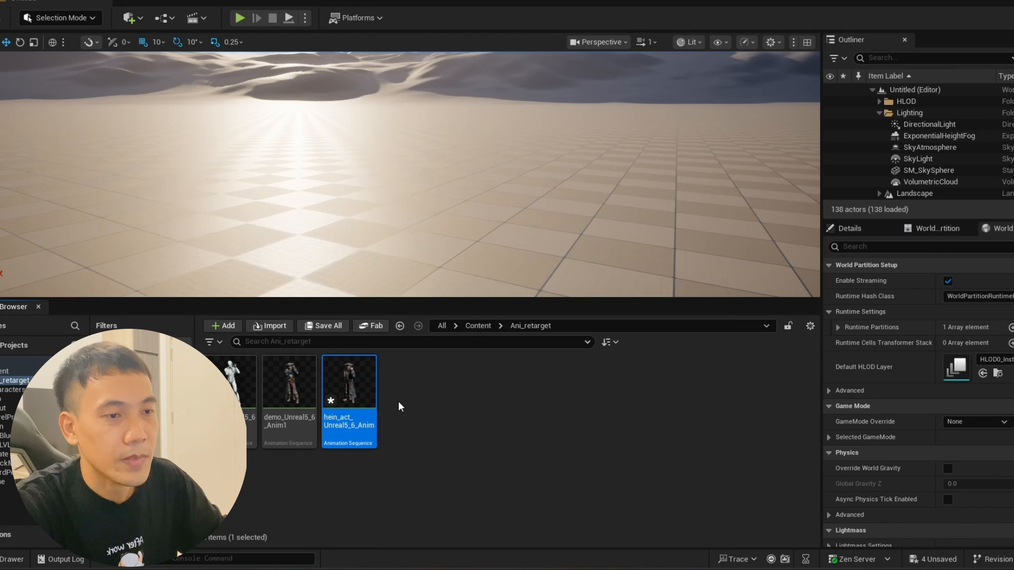
Place the retargeted hein_act_Unreal5_6_Anim in the level and play-test it in an enlarged viewport
{"action": "mouse_move", "coordinate": [348, 395]}
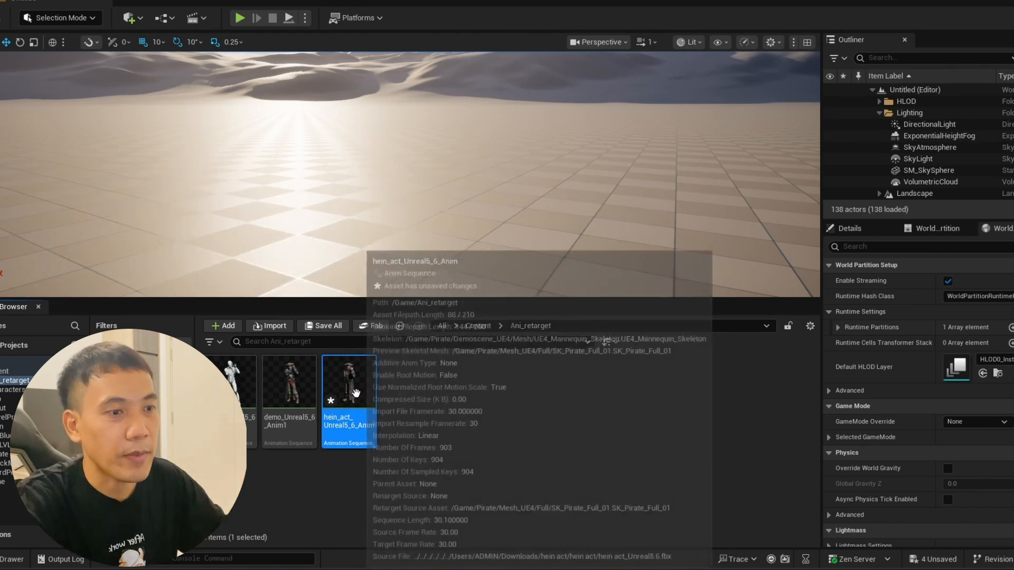
{"action": "left_click_drag", "start_coordinate": [357, 404], "coordinate": [412, 233]}
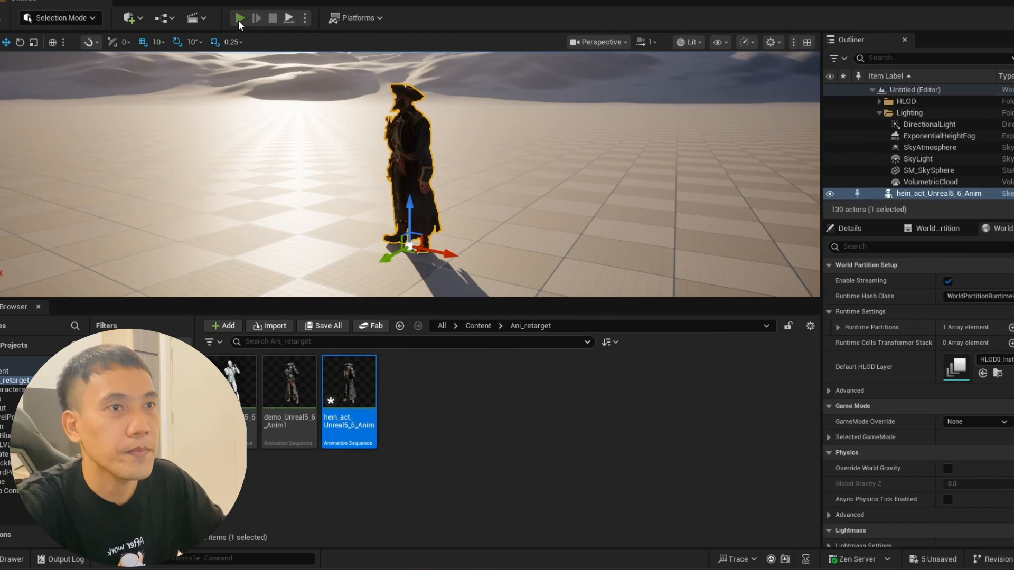
{"action": "key", "text": "alt+p"}
{"action": "left_click_drag", "start_coordinate": [471, 300], "coordinate": [489, 523]}
{"action": "left_click", "coordinate": [518, 324]}
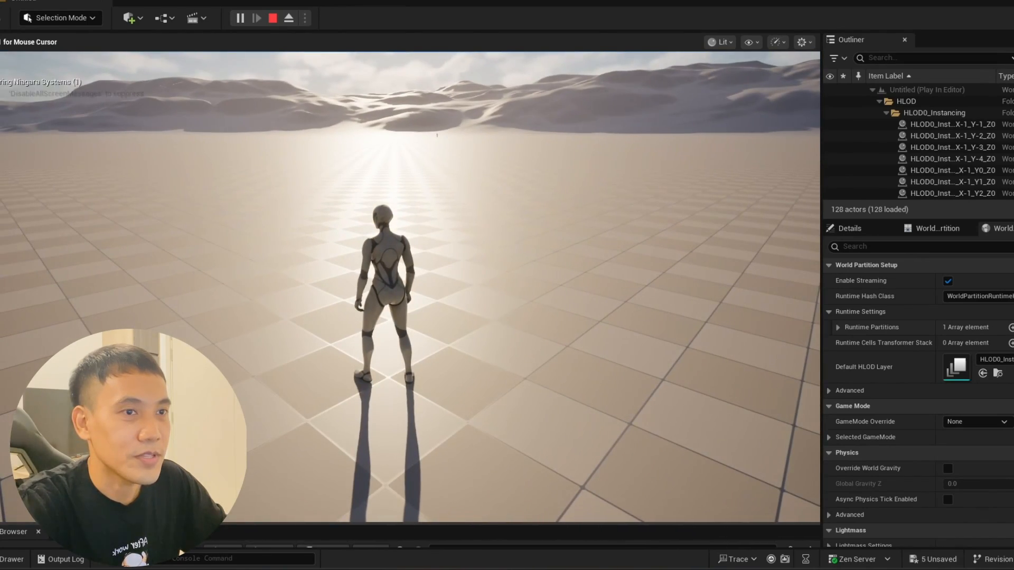
{"action": "key", "text": "w"}
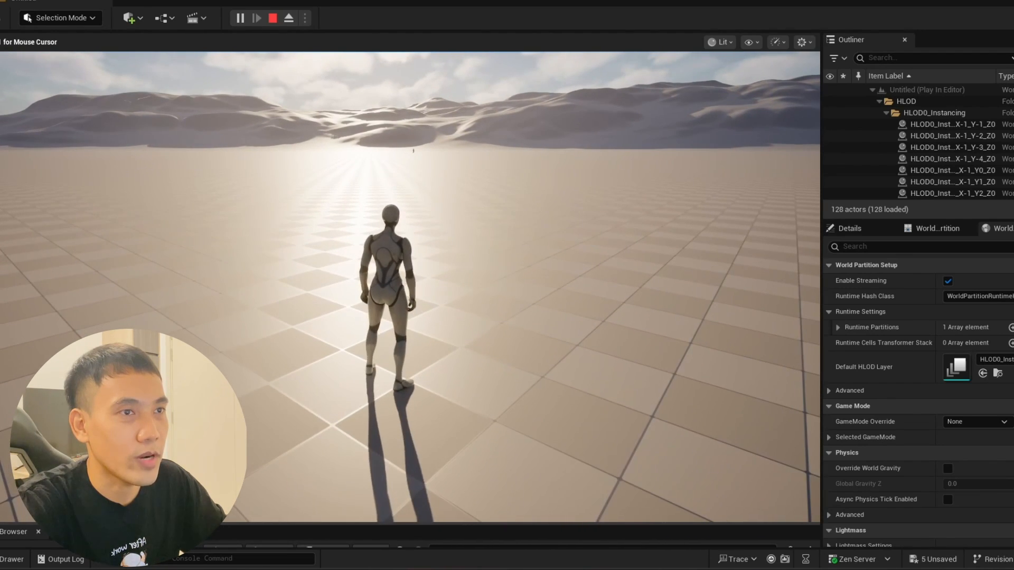
{"action": "key", "text": "Escape"}
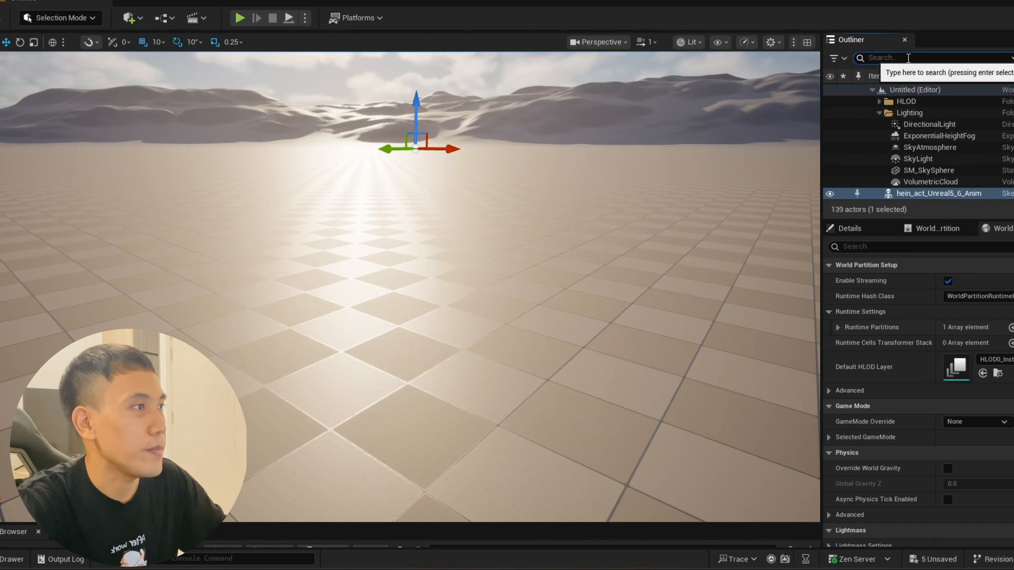
Filter the Outliner by "pl", select PlayerStart, and locate it in relation to the distant pirate
{"action": "type", "text": "pl"}
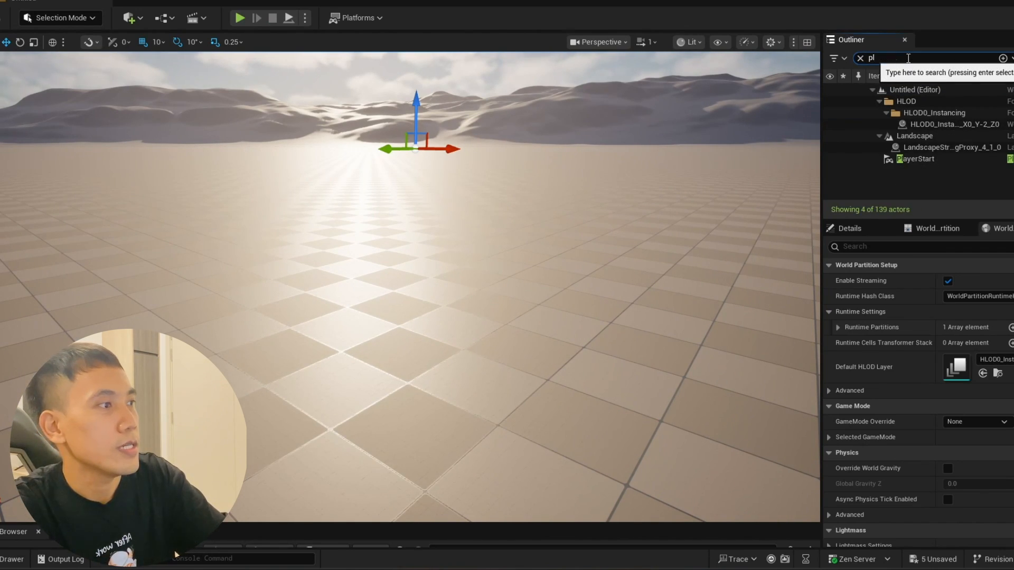
{"action": "left_click", "coordinate": [937, 159]}
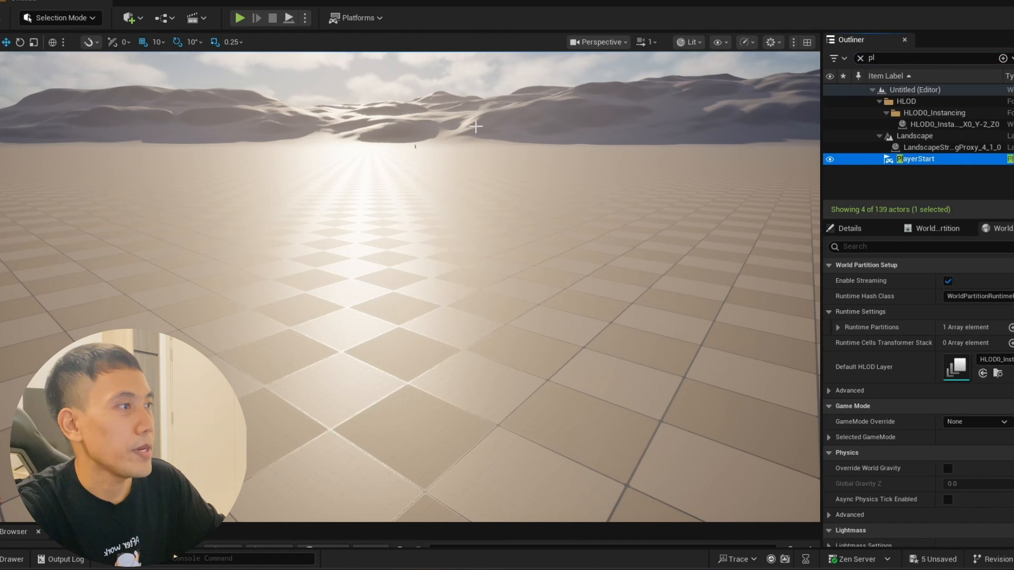
{"action": "key", "text": "f"}
{"action": "scroll", "coordinate": [431, 289], "scroll_direction": "down", "scroll_amount": 4}
{"action": "left_click_drag", "start_coordinate": [431, 288], "coordinate": [188, 194], "text": "alt"}
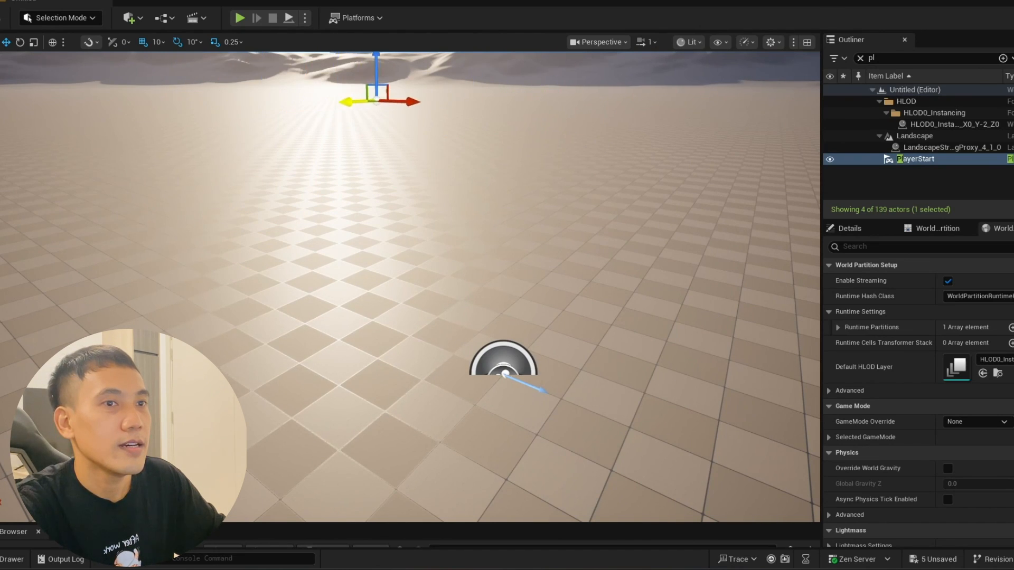
{"action": "key", "text": "f"}
{"action": "scroll", "coordinate": [399, 283], "scroll_direction": "down", "scroll_amount": 5}
{"action": "scroll", "coordinate": [449, 195], "scroll_direction": "down", "scroll_amount": 3}
{"action": "middle_click_drag", "start_coordinate": [366, 287], "coordinate": [158, 286]}
{"action": "scroll", "coordinate": [366, 287], "scroll_direction": "down", "scroll_amount": 3}
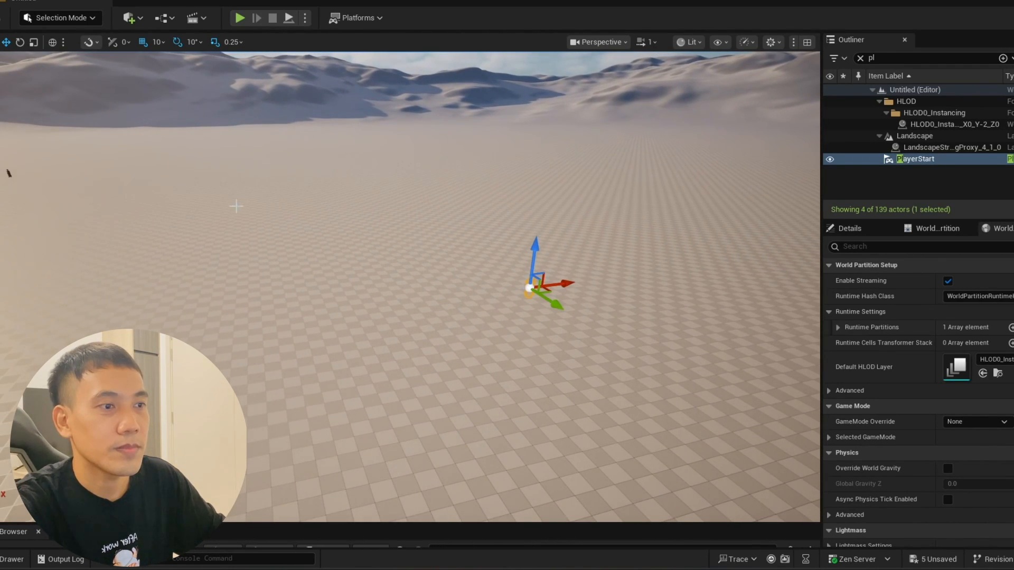
Move the pirate actor right beside PlayerStart and frame it in the viewport
{"action": "left_click", "coordinate": [9, 174]}
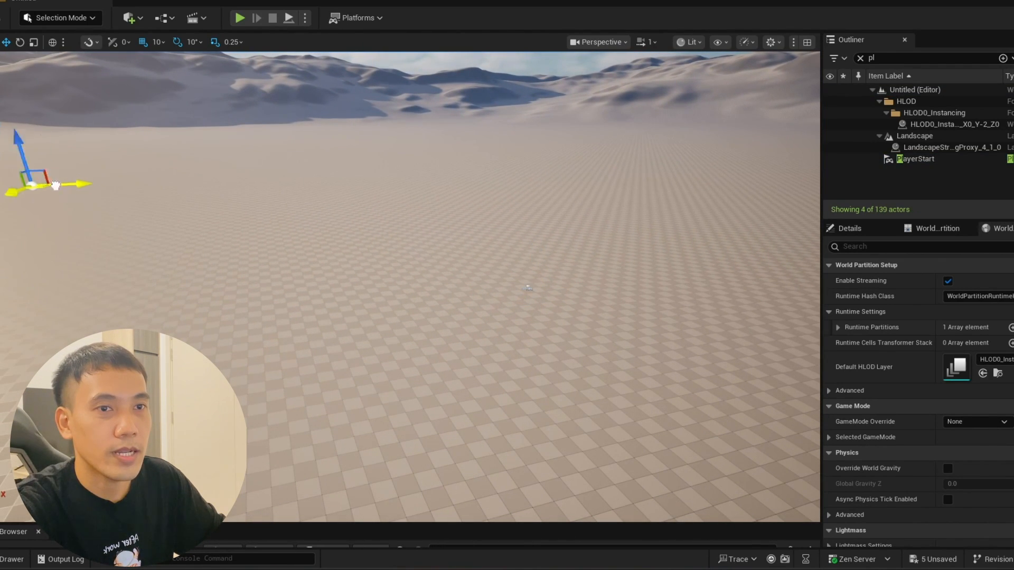
{"action": "key", "text": "f"}
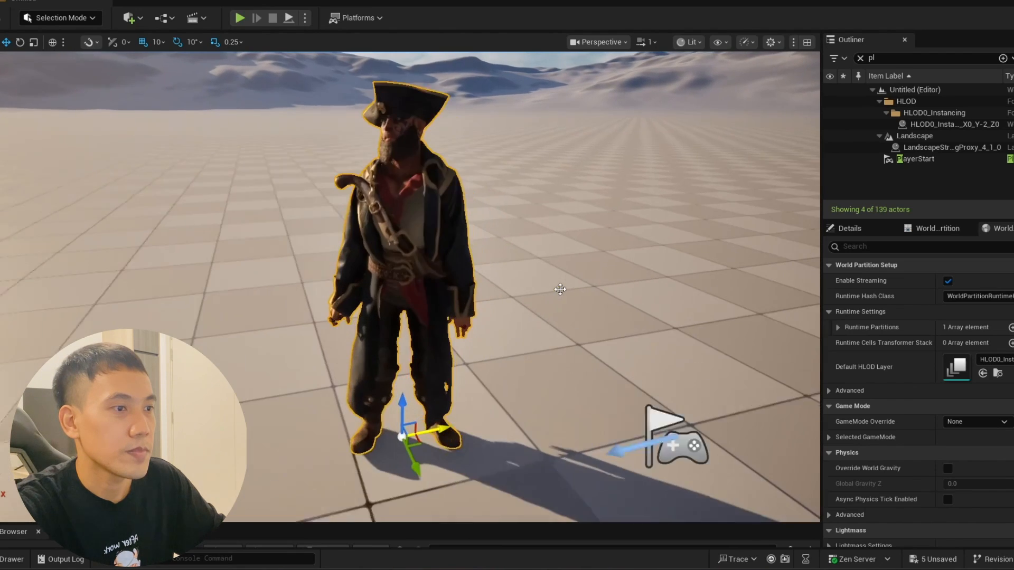
{"action": "scroll", "coordinate": [584, 302], "scroll_direction": "down", "scroll_amount": 5}
Play the level and walk the mannequin around the pirate to examine the retargeted animation up close
{"action": "left_click", "coordinate": [239, 18]}
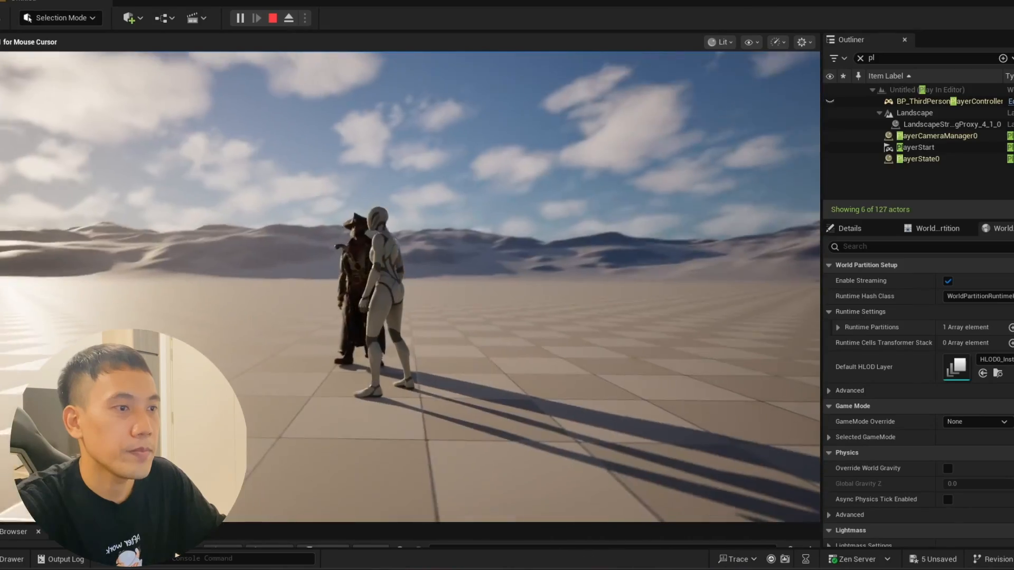
{"action": "key", "text": "d"}
{"action": "key", "text": "a"}
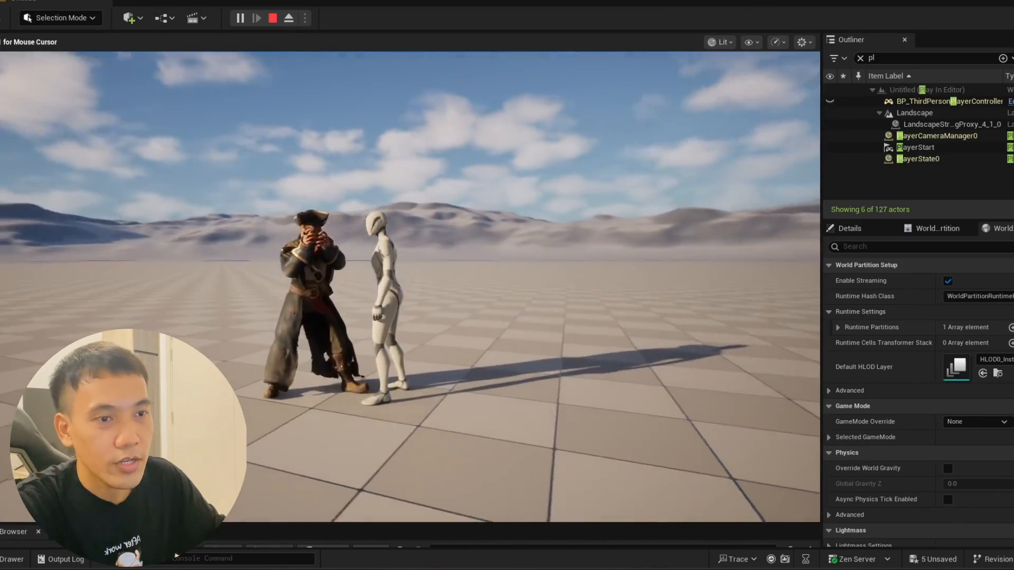
{"action": "key", "text": "d"}
{"action": "key", "text": "s"}
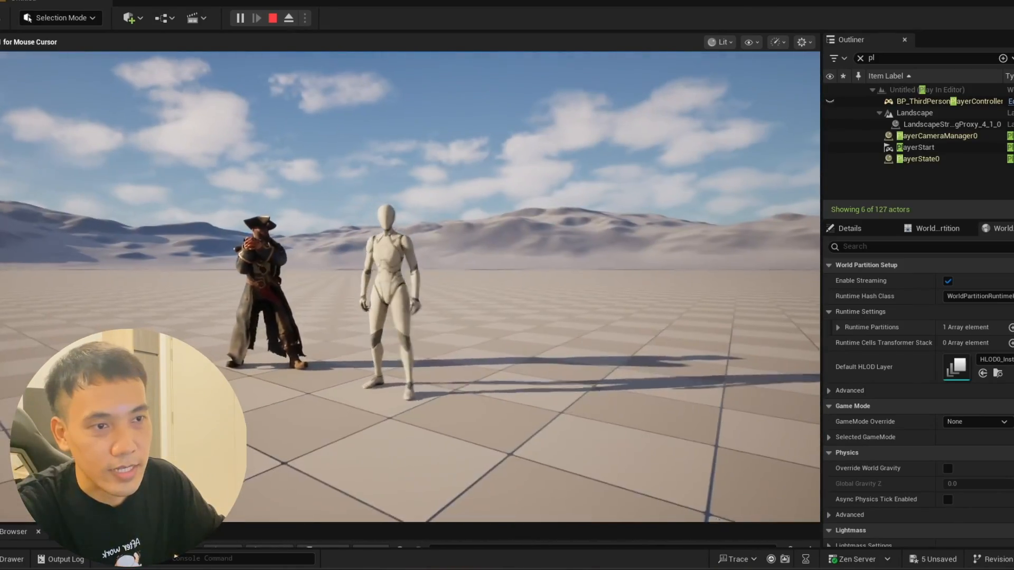
{"action": "key", "text": "w"}
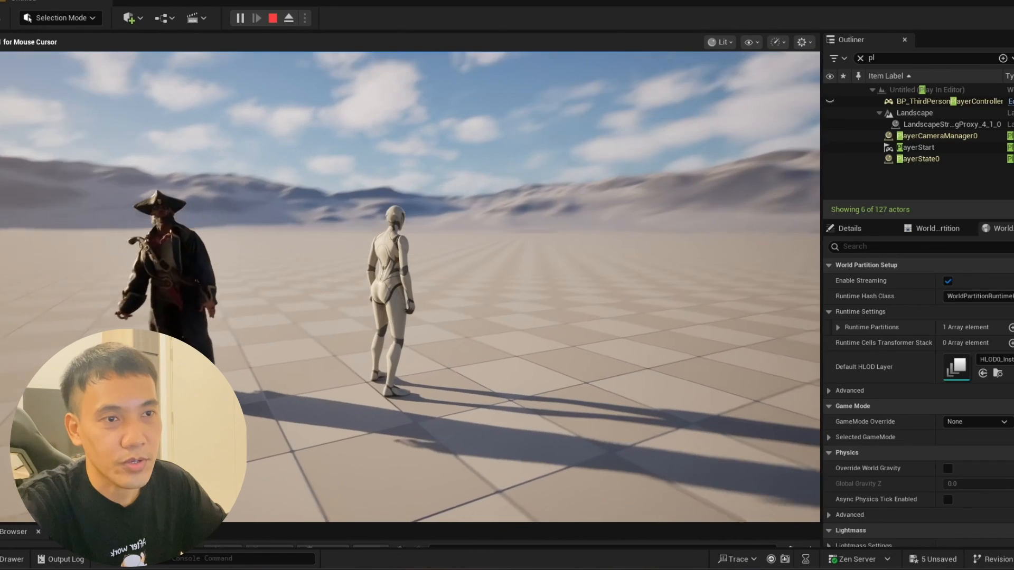
{"action": "key", "text": "s"}
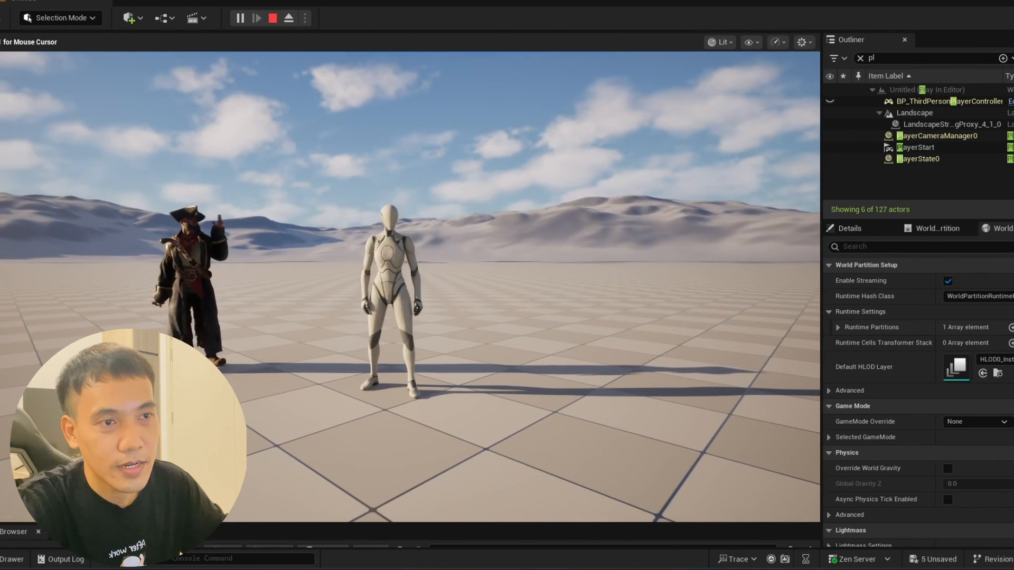
{"action": "key", "text": "a"}
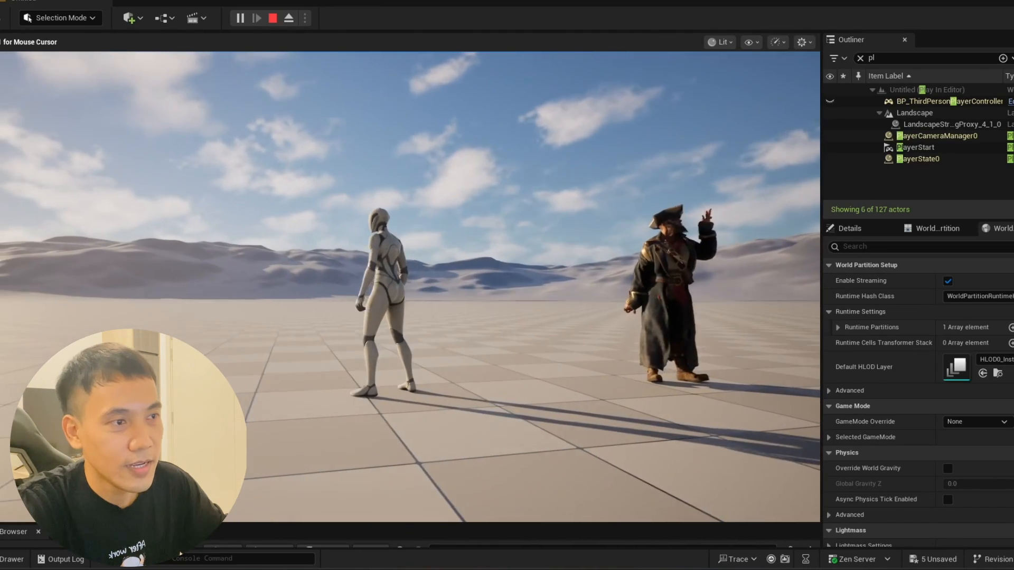
{"action": "key", "text": "d"}
{"action": "key", "text": "Escape"}
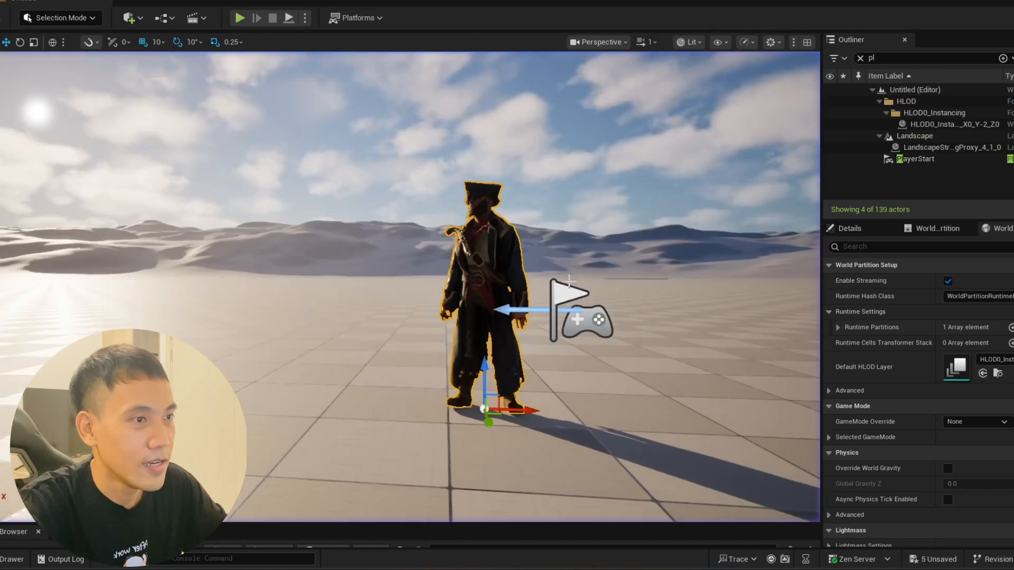
Run the level in Simulate mode and examine the pirate's animation from several angles with nothing selected
{"action": "left_click", "coordinate": [304, 17]}
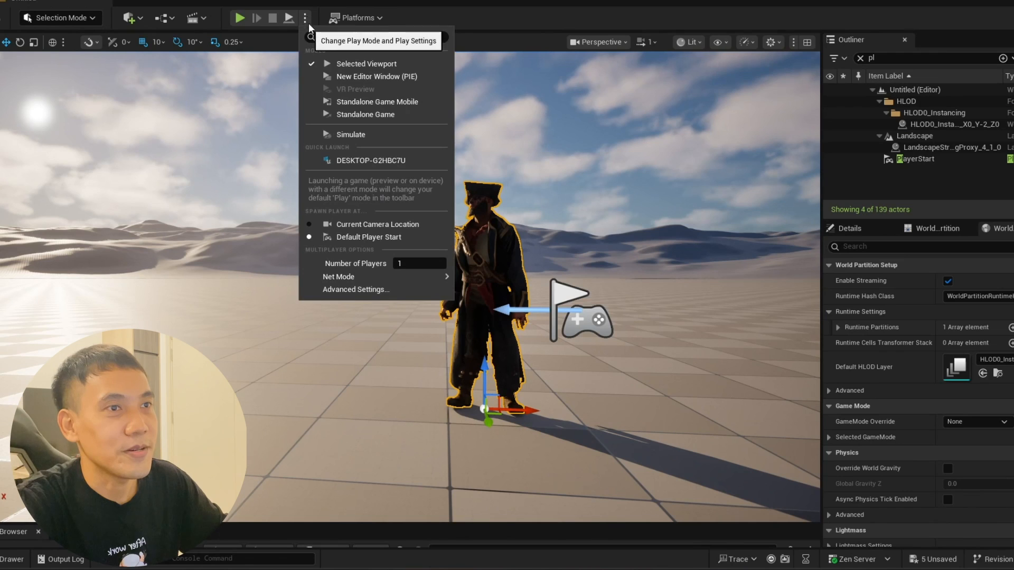
{"action": "left_click", "coordinate": [358, 134]}
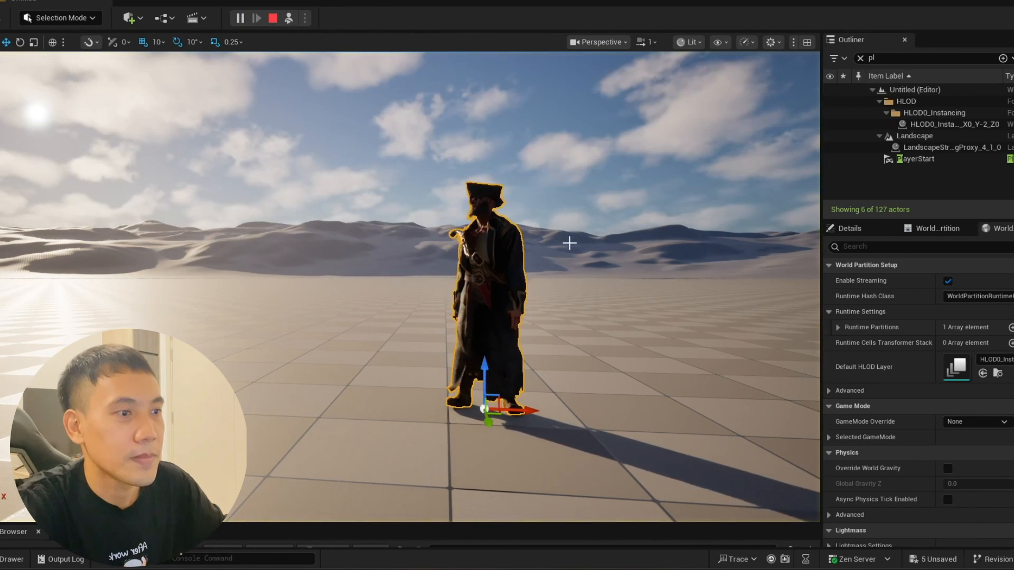
{"action": "key", "text": "F8"}
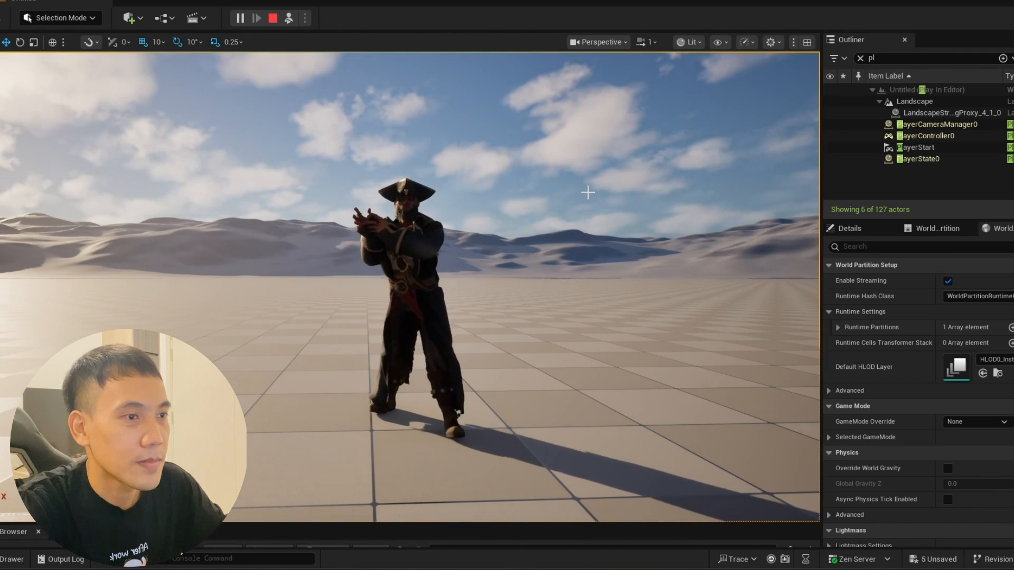
{"action": "key", "text": "w"}
{"action": "key", "text": "w"}
{"action": "key", "text": "d"}
{"action": "right_click_drag", "start_coordinate": [515, 265], "coordinate": [523, 262]}
{"action": "key", "text": "a"}
{"action": "key", "text": "ctrl+l"}
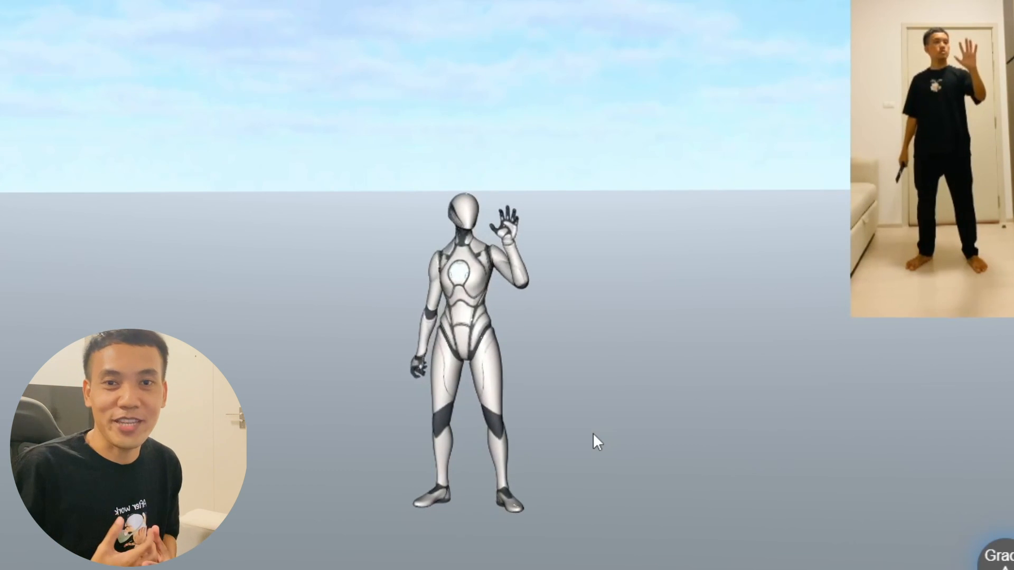
{"action": "mouse_move", "coordinate": [570, 385]}
{"action": "left_mouse_down"}
{"action": "mouse_move", "coordinate": [535, 385]}
{"action": "mouse_move", "coordinate": [616, 375]}
{"action": "mouse_move", "coordinate": [586, 380]}
{"action": "left_mouse_up"}
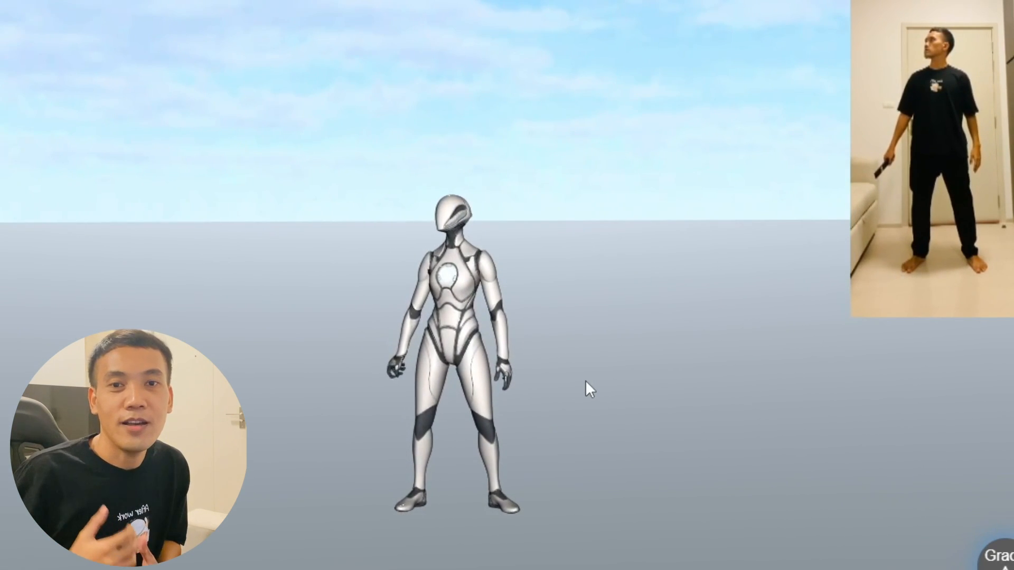